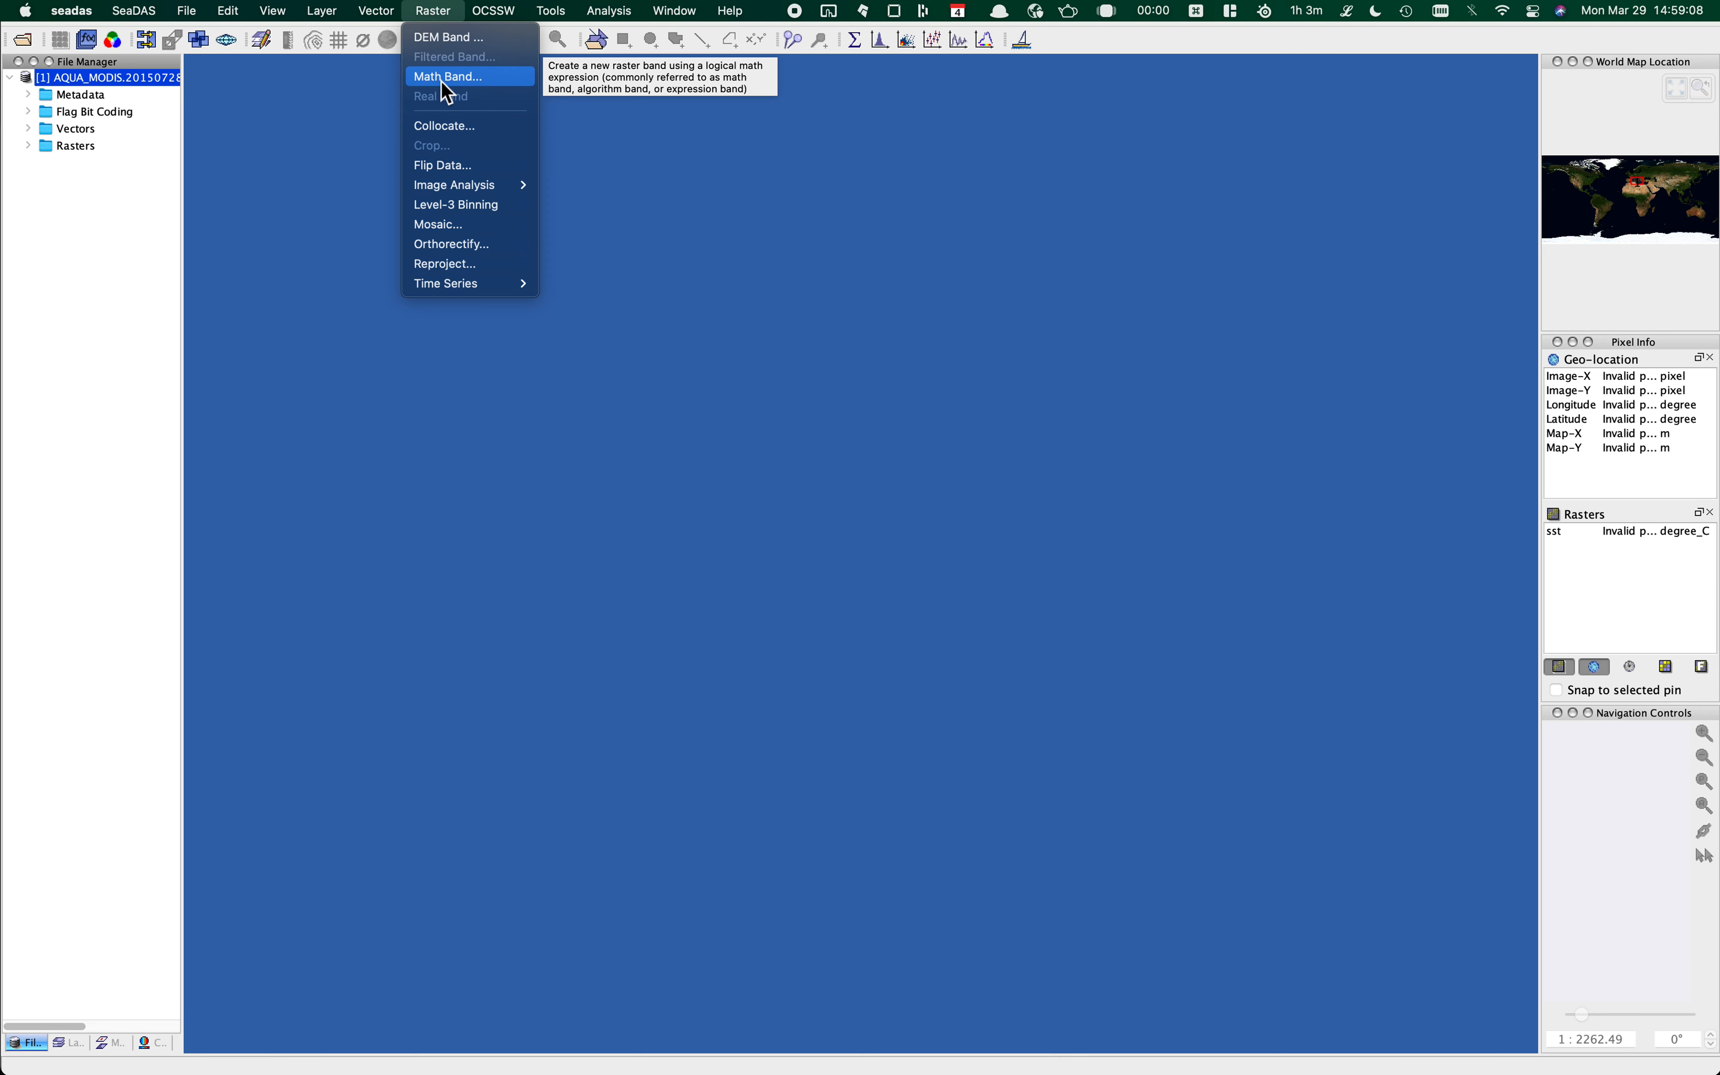
Step: Expand the product's Rasters folder and open the Math Band dialog
click(42, 199)
click(32, 146)
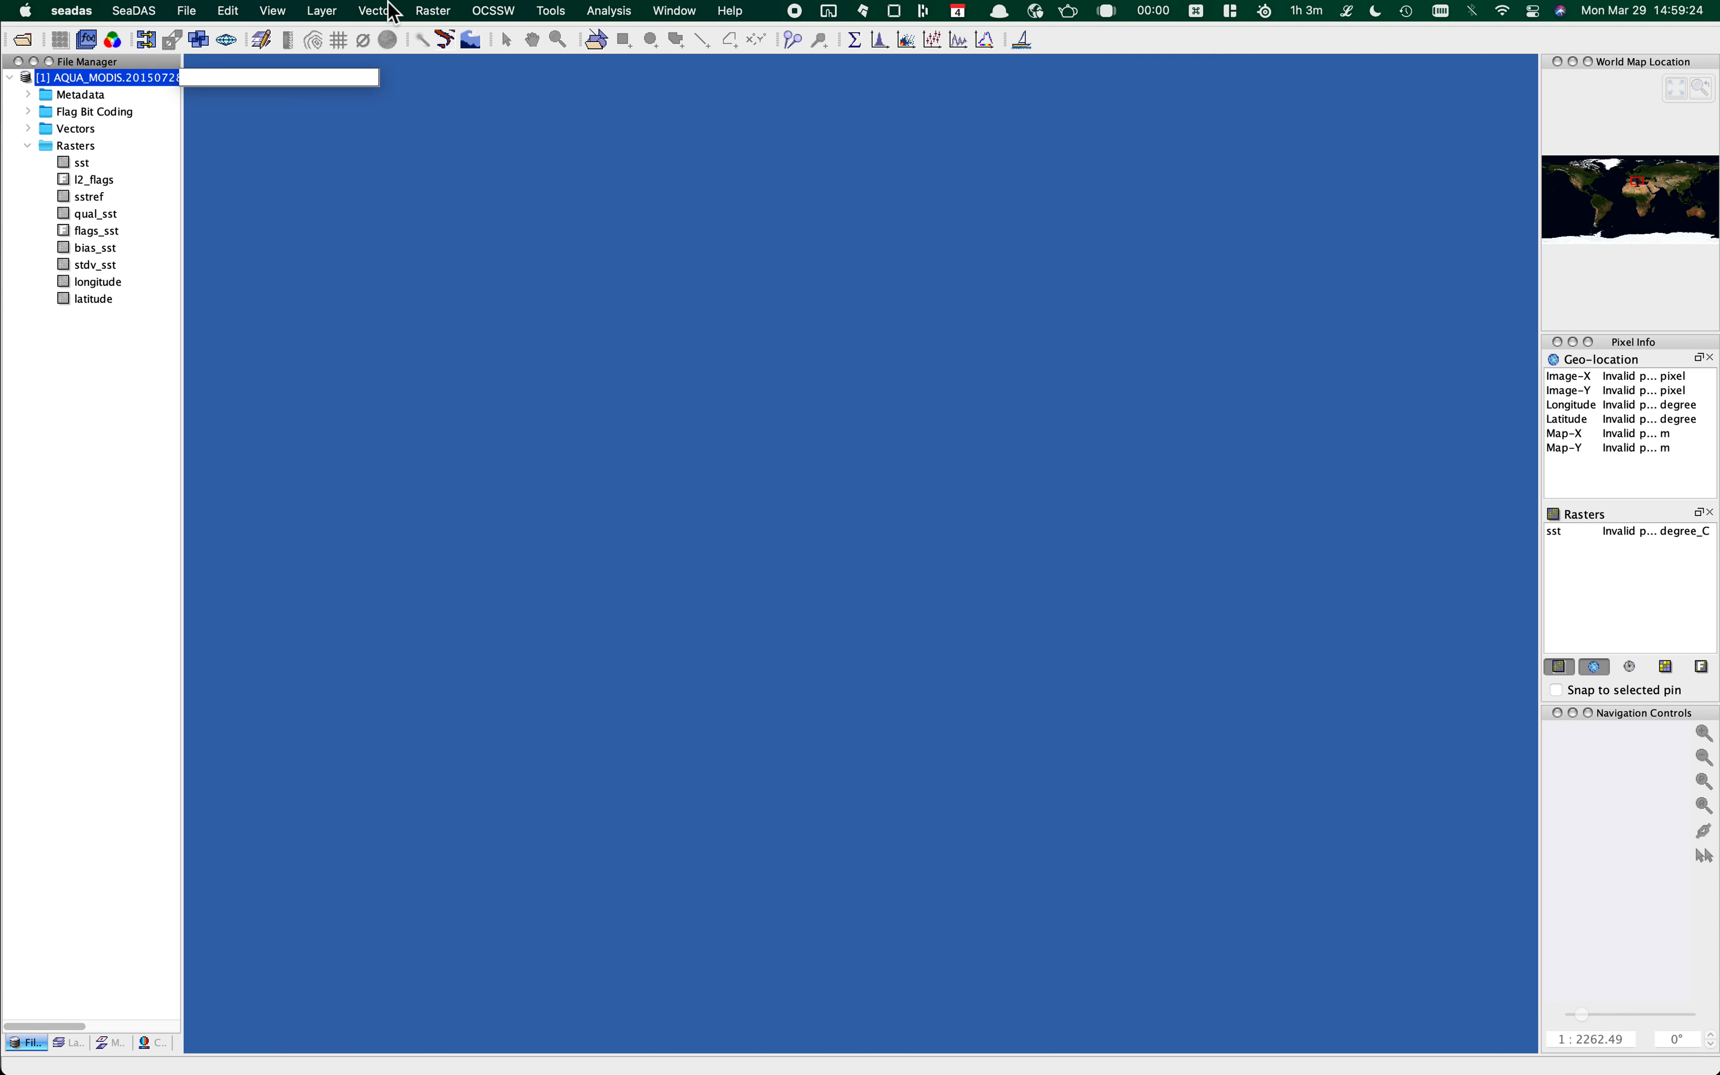
click(435, 11)
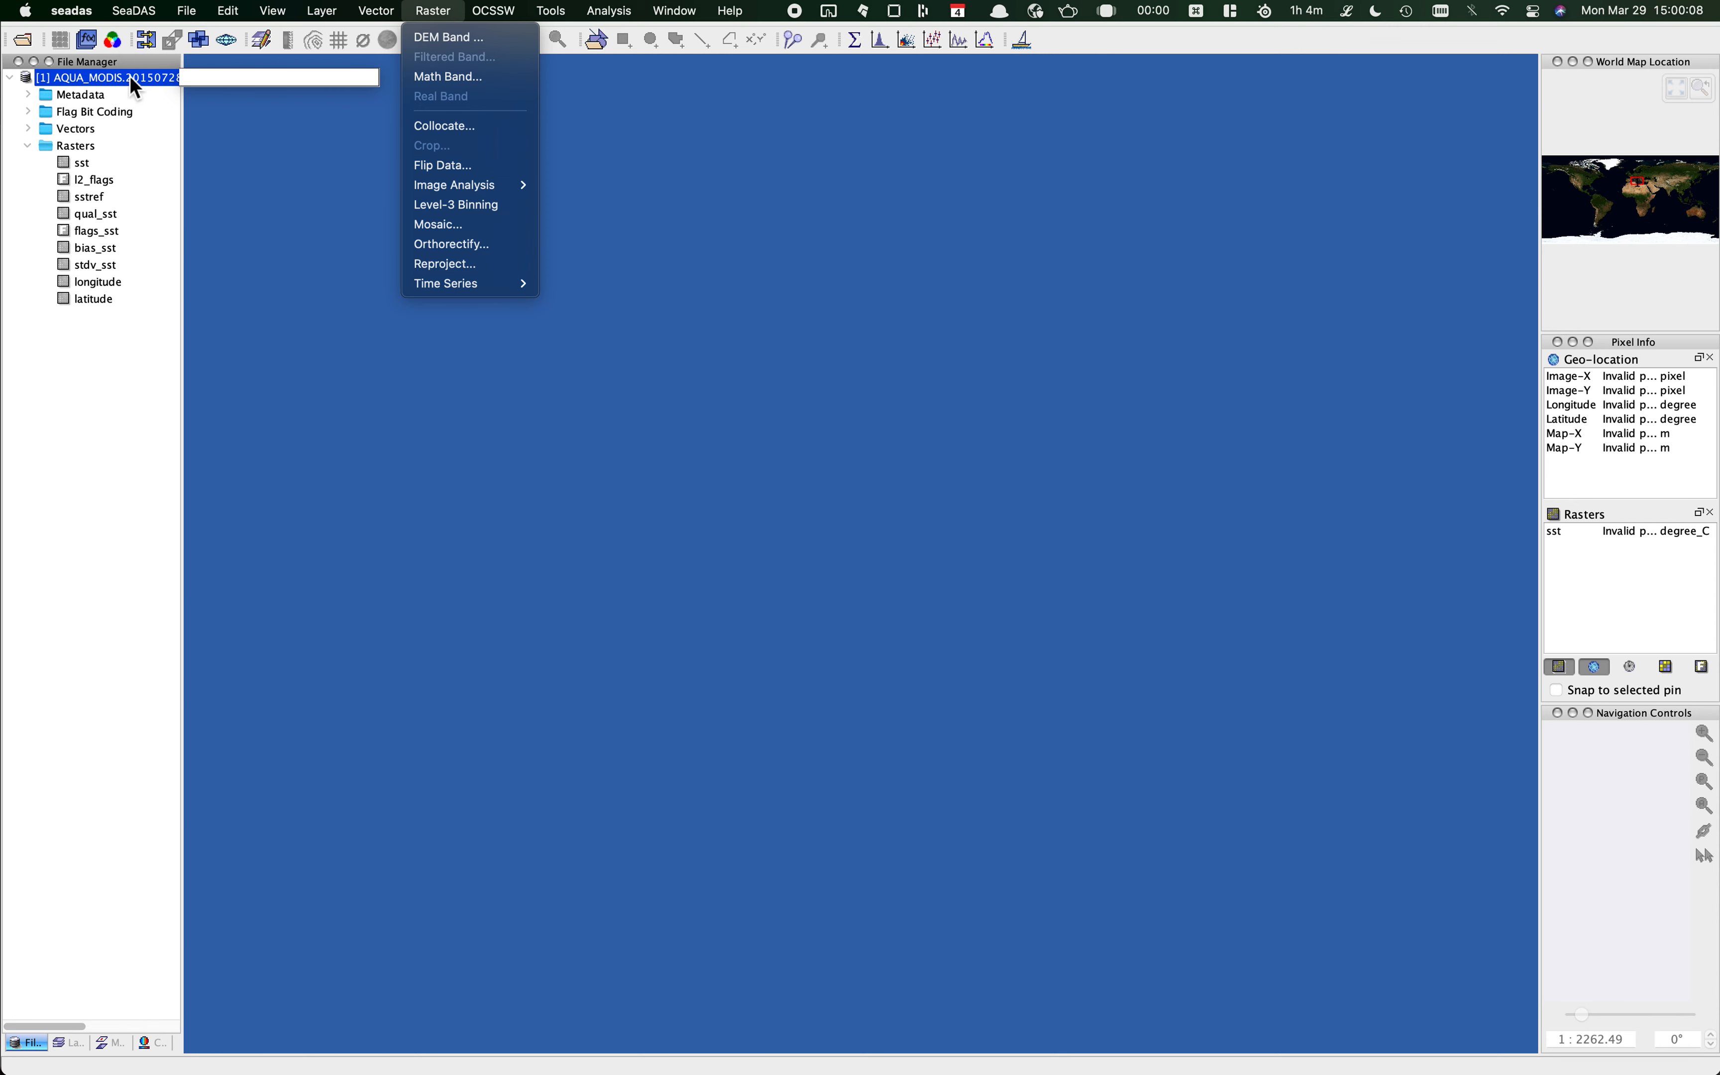
click(455, 78)
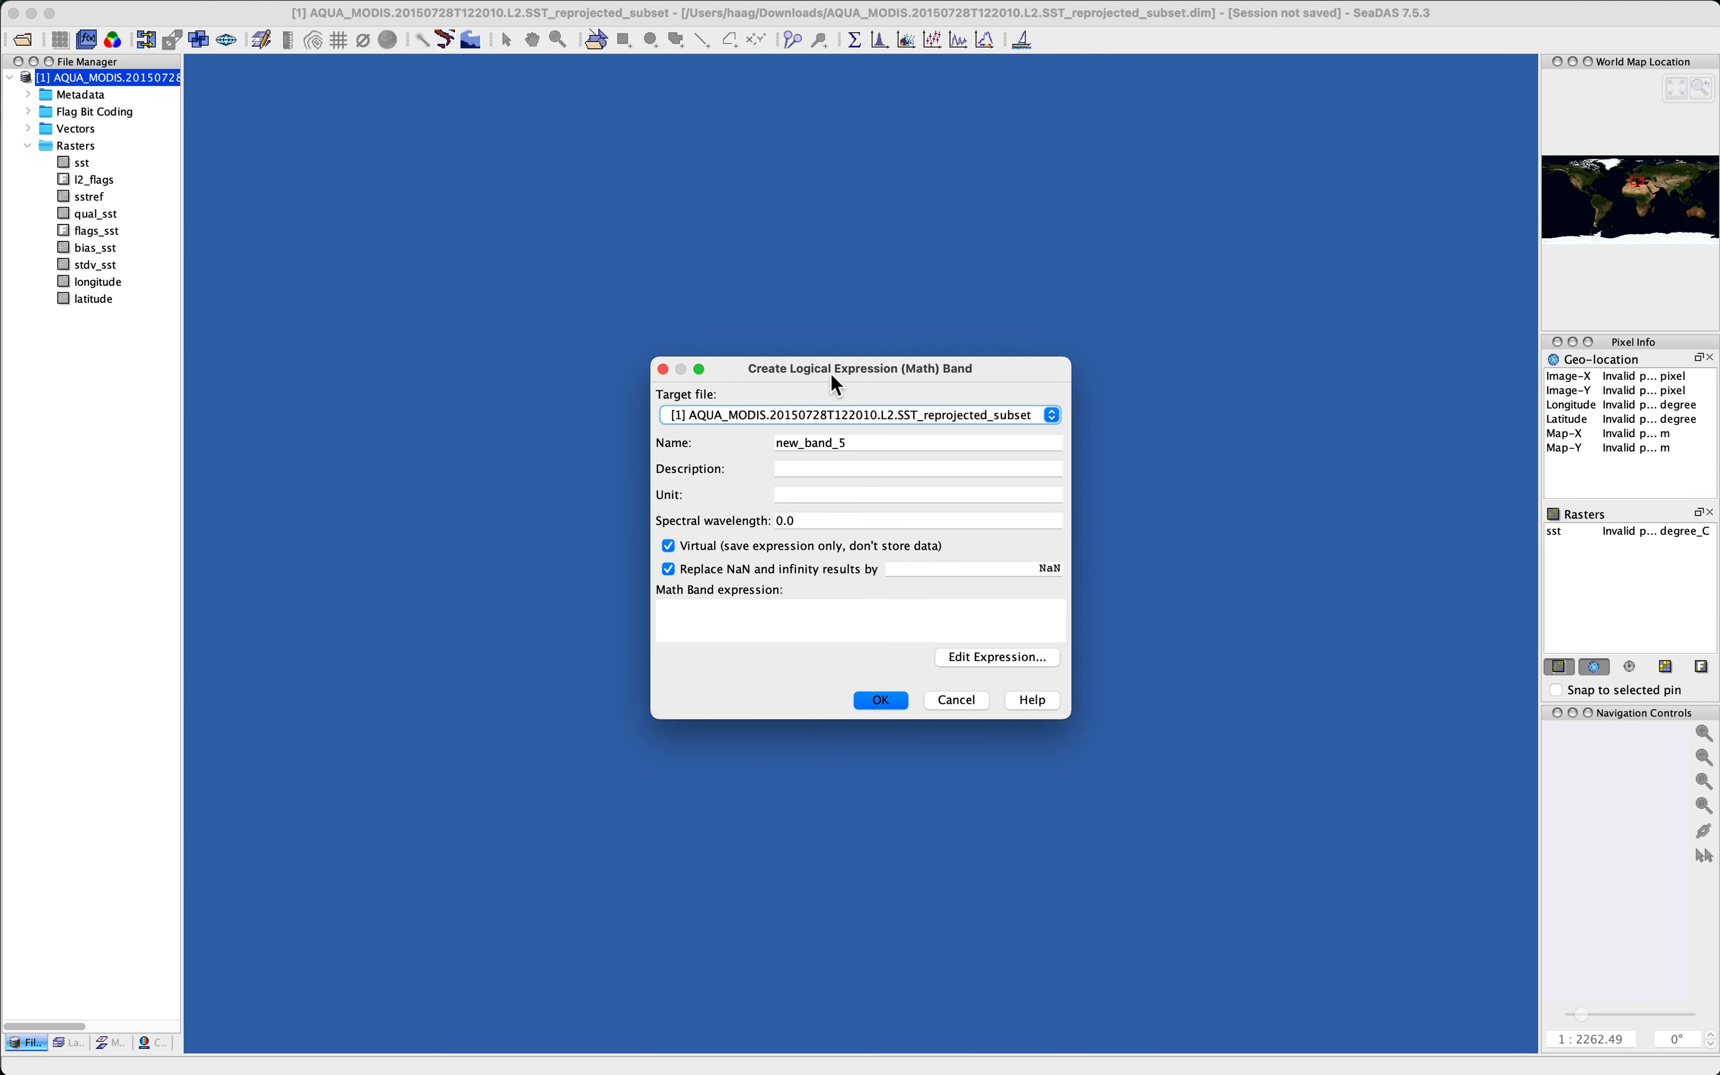
Step: Name the new math band sst_difference
drag(832, 373, 666, 177)
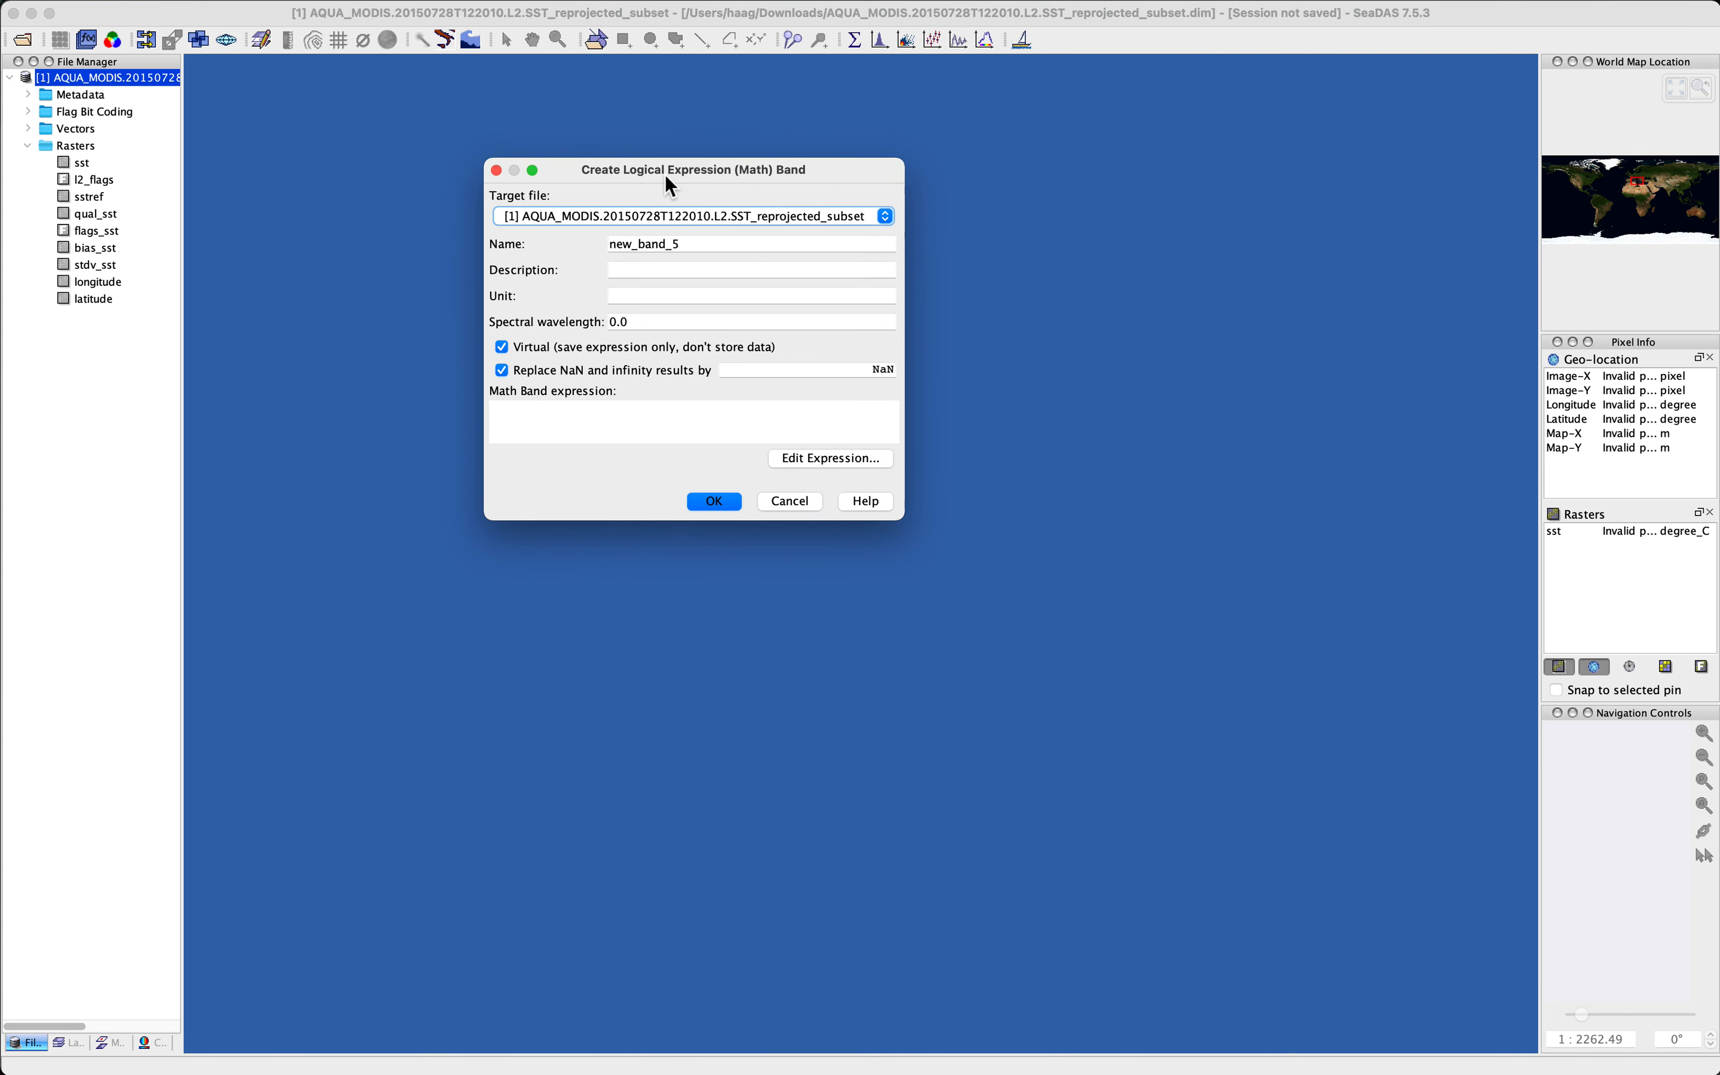
click(718, 249)
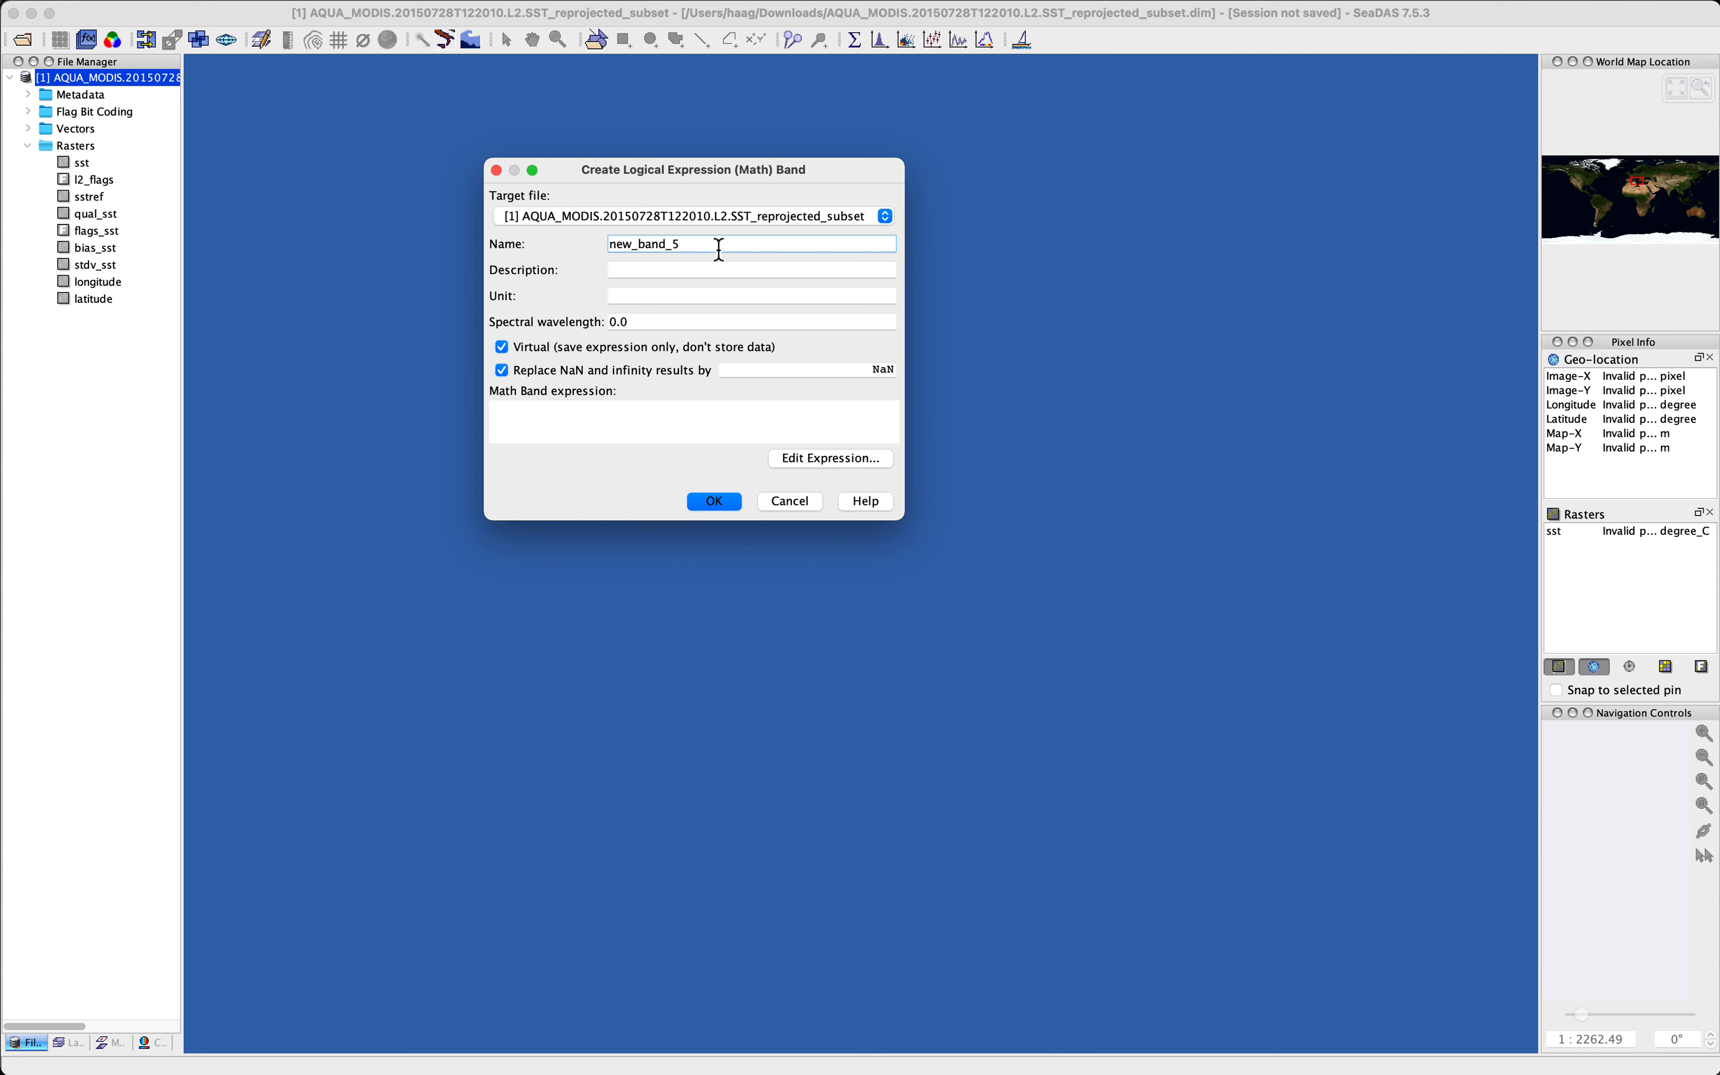
triple_click(719, 250)
text(diff)
key(BackSpace)
key(BackSpace)
key(BackSpace)
text(sst_difference)
Step: Set the band's unit to deg C
click(655, 271)
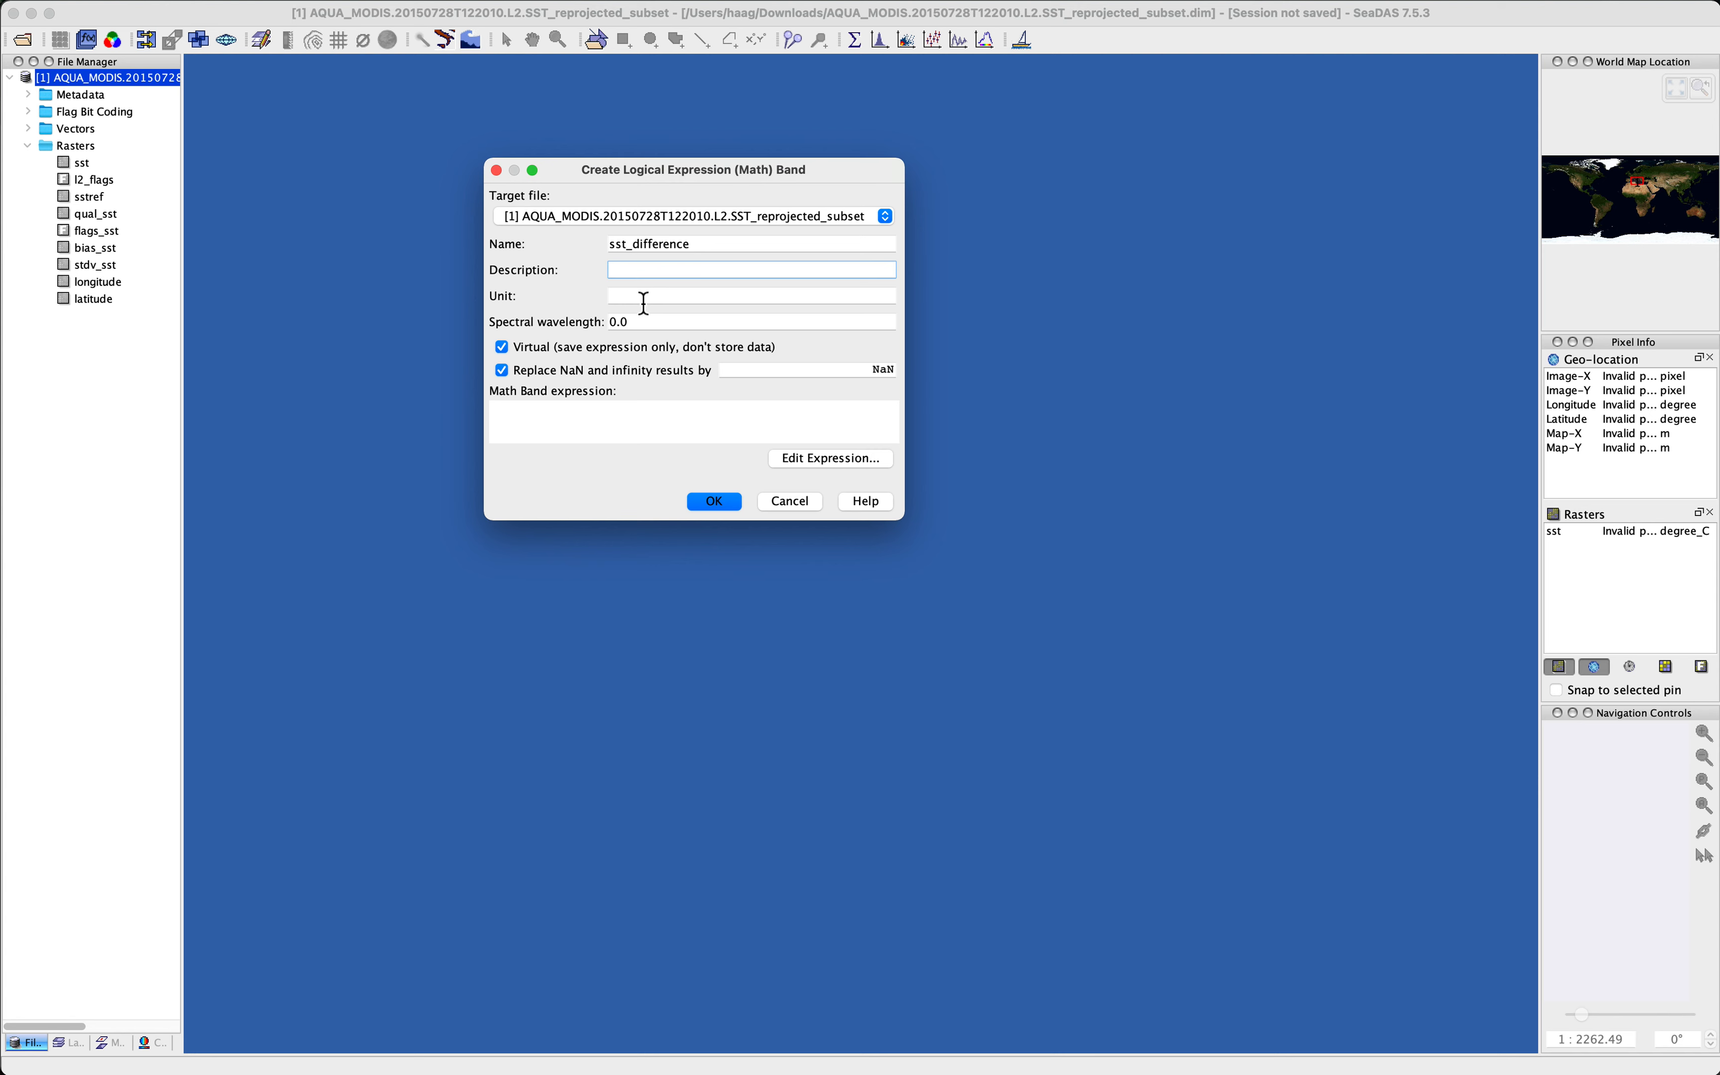
click(644, 297)
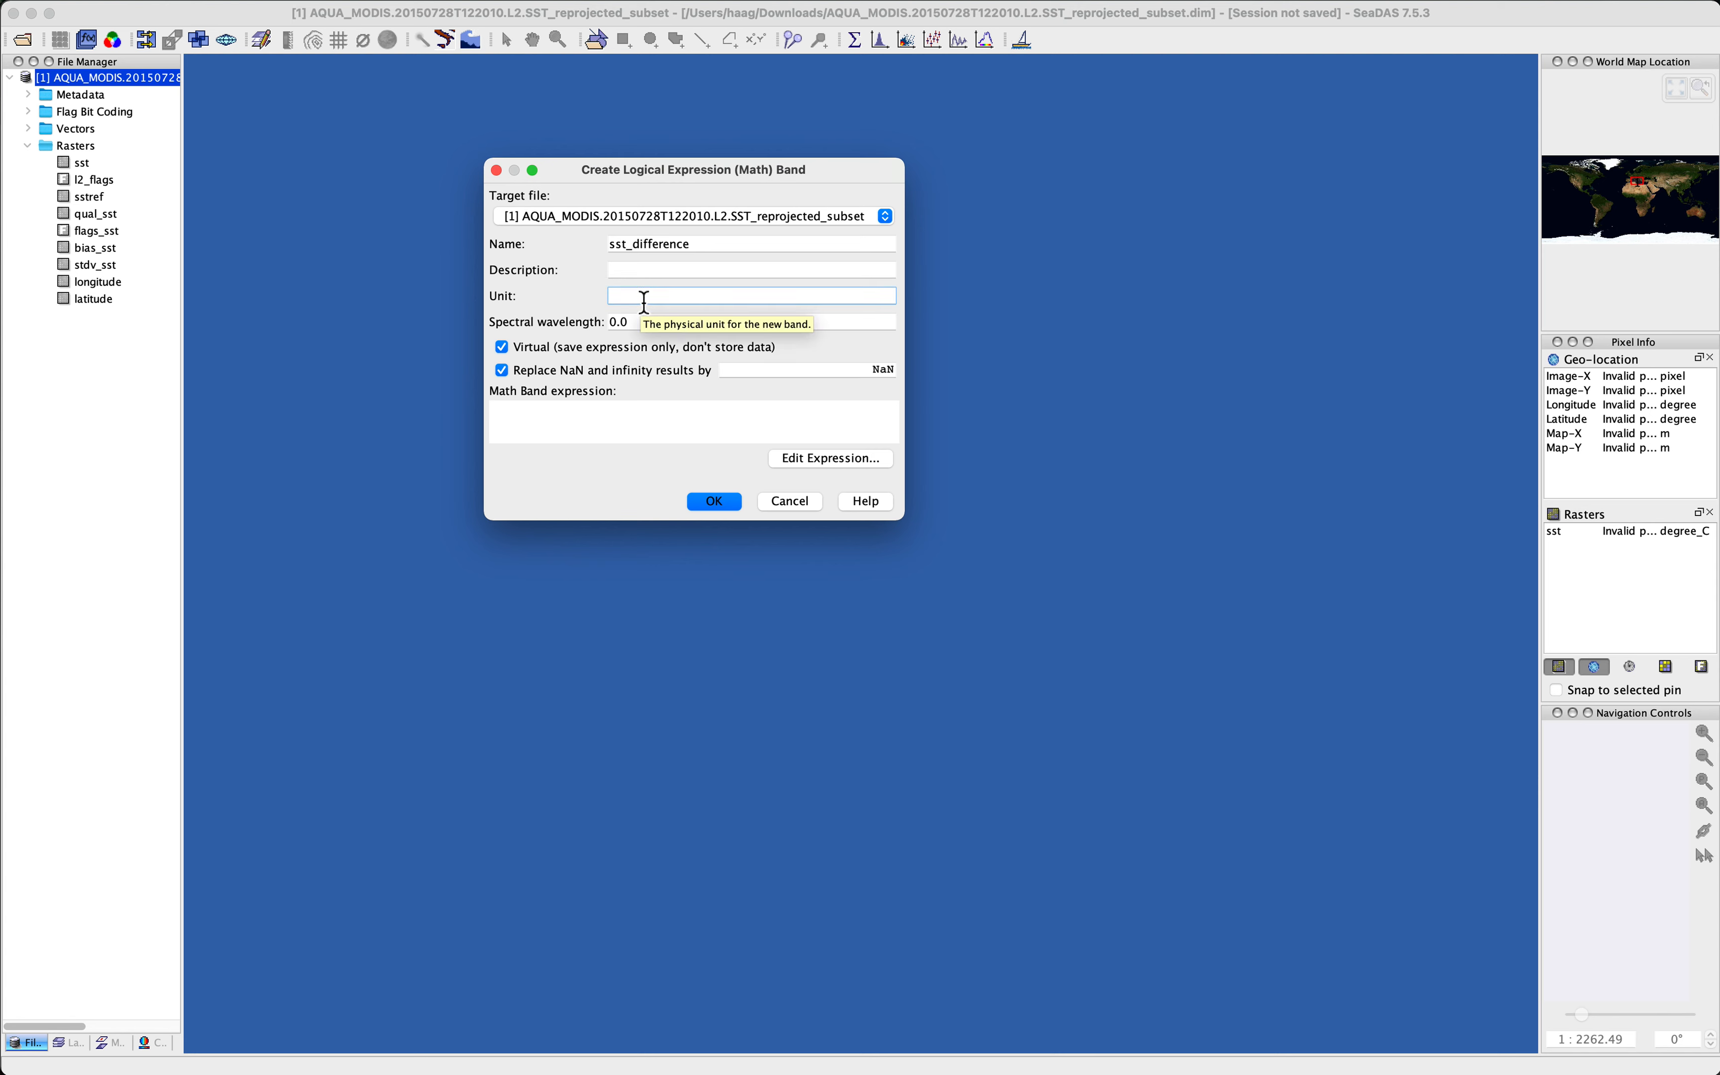
text(deg C)
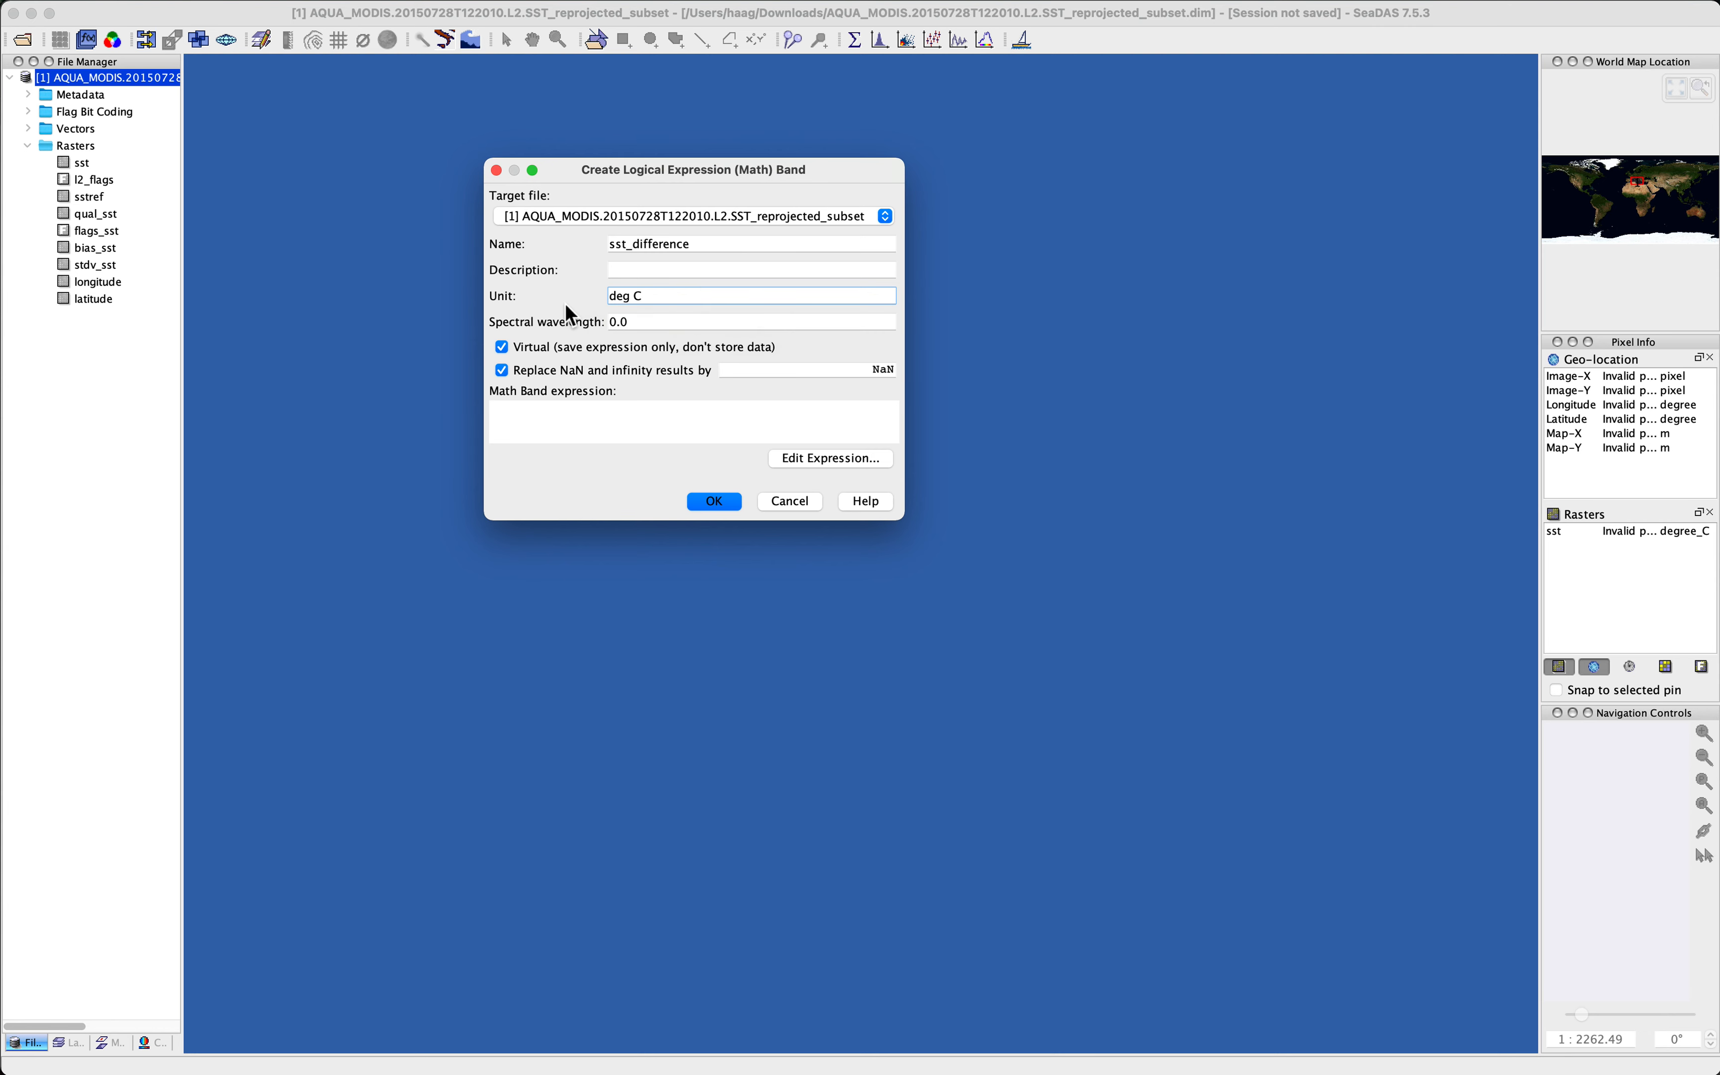
click(653, 327)
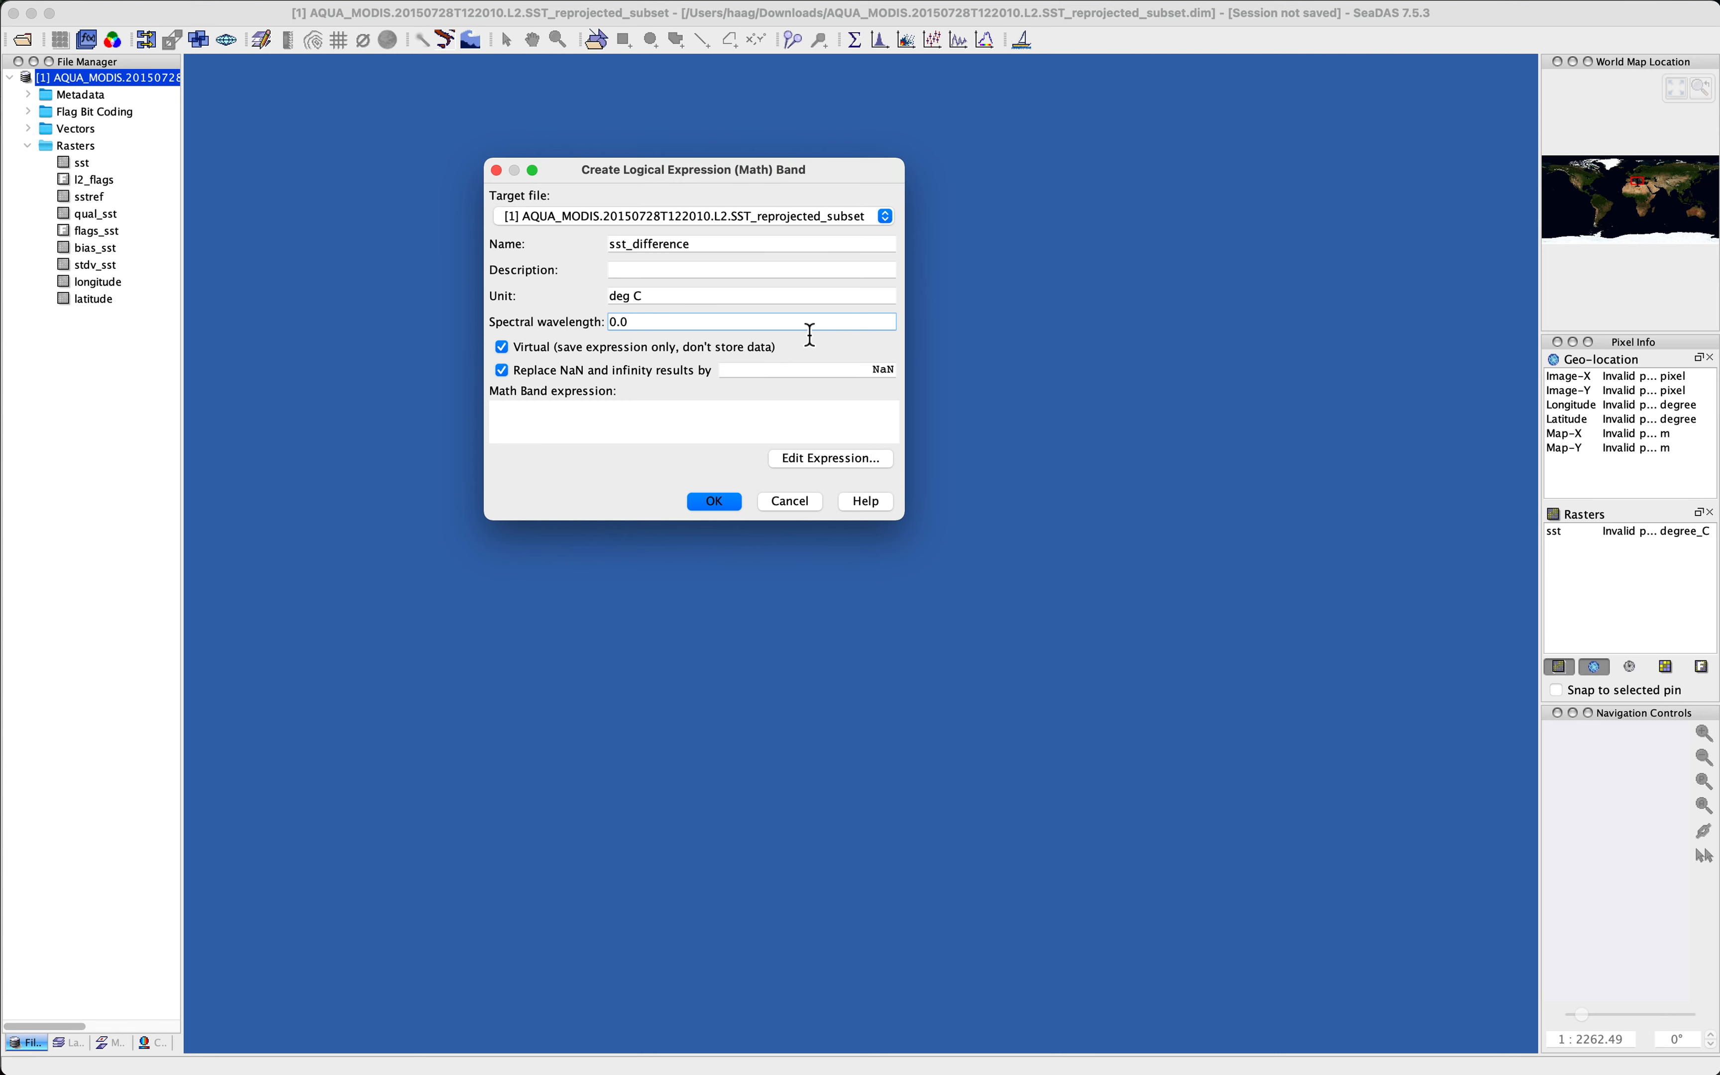
click(650, 421)
click(609, 418)
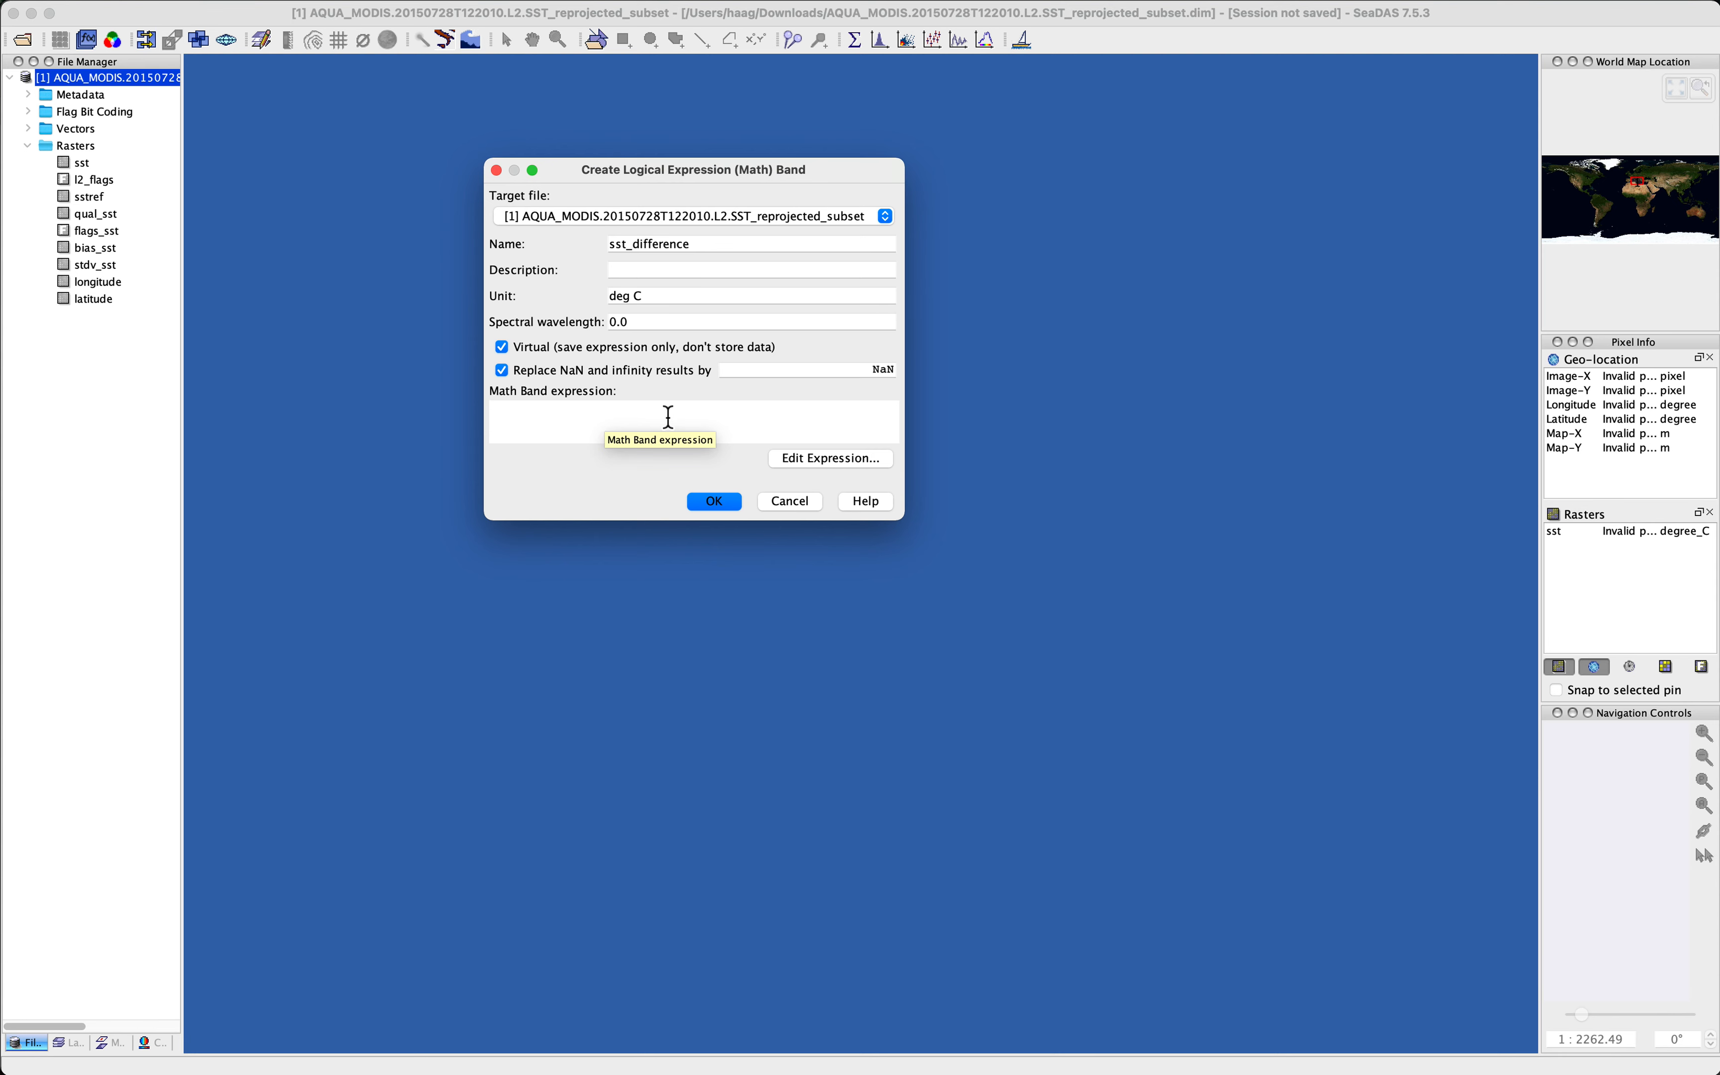
Step: Open the expression editor and browse the data sources, leaving only bands listed with masks hidden
click(828, 461)
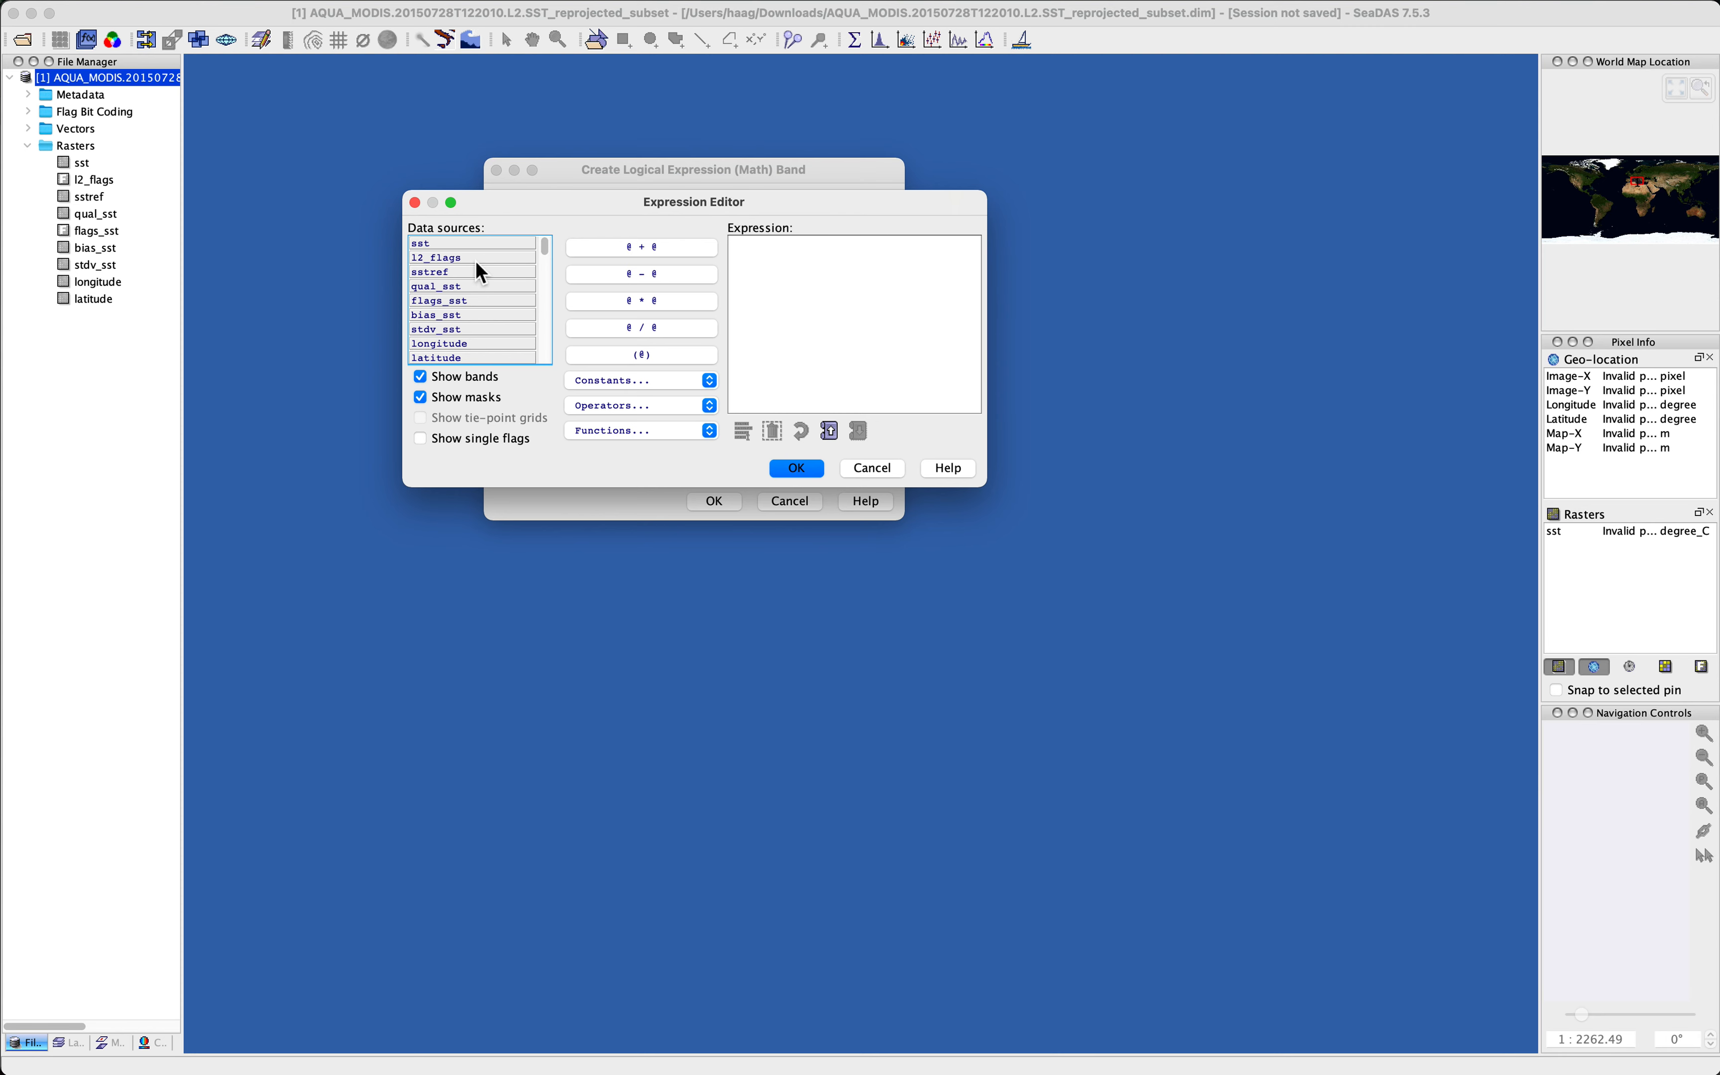
scroll(477, 262, down, 10)
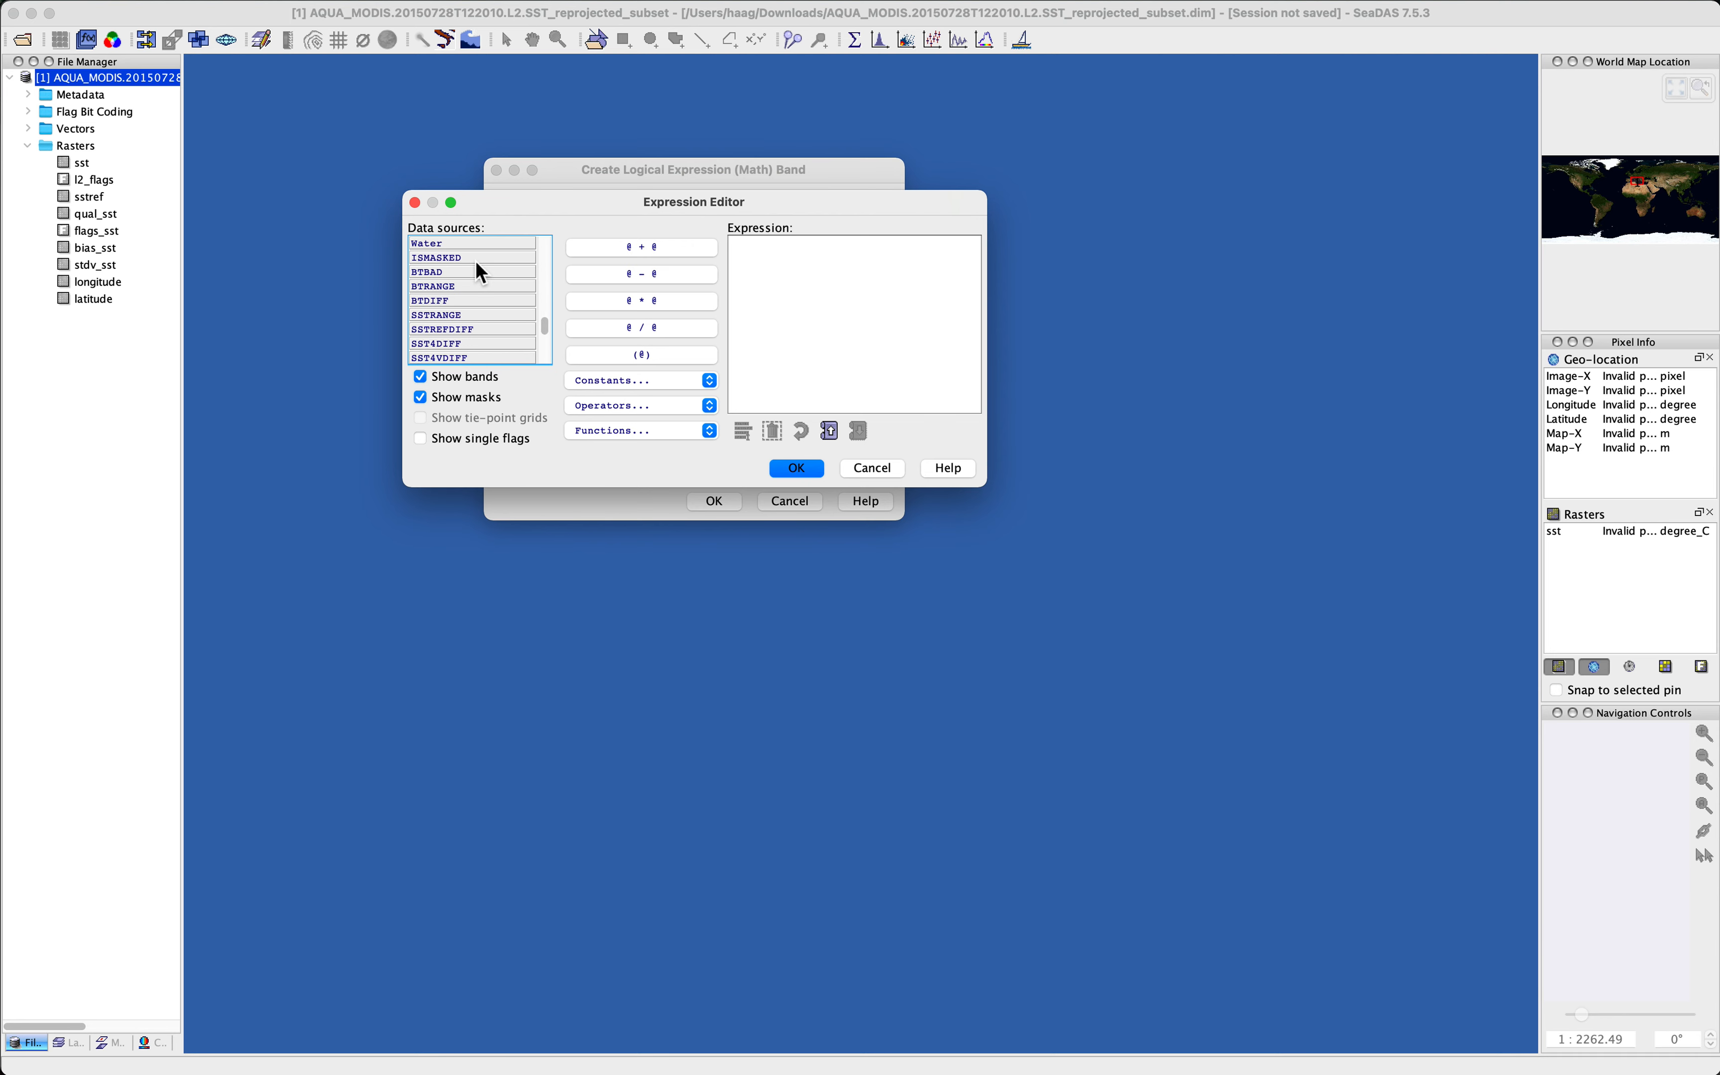
scroll(477, 264, up, 10)
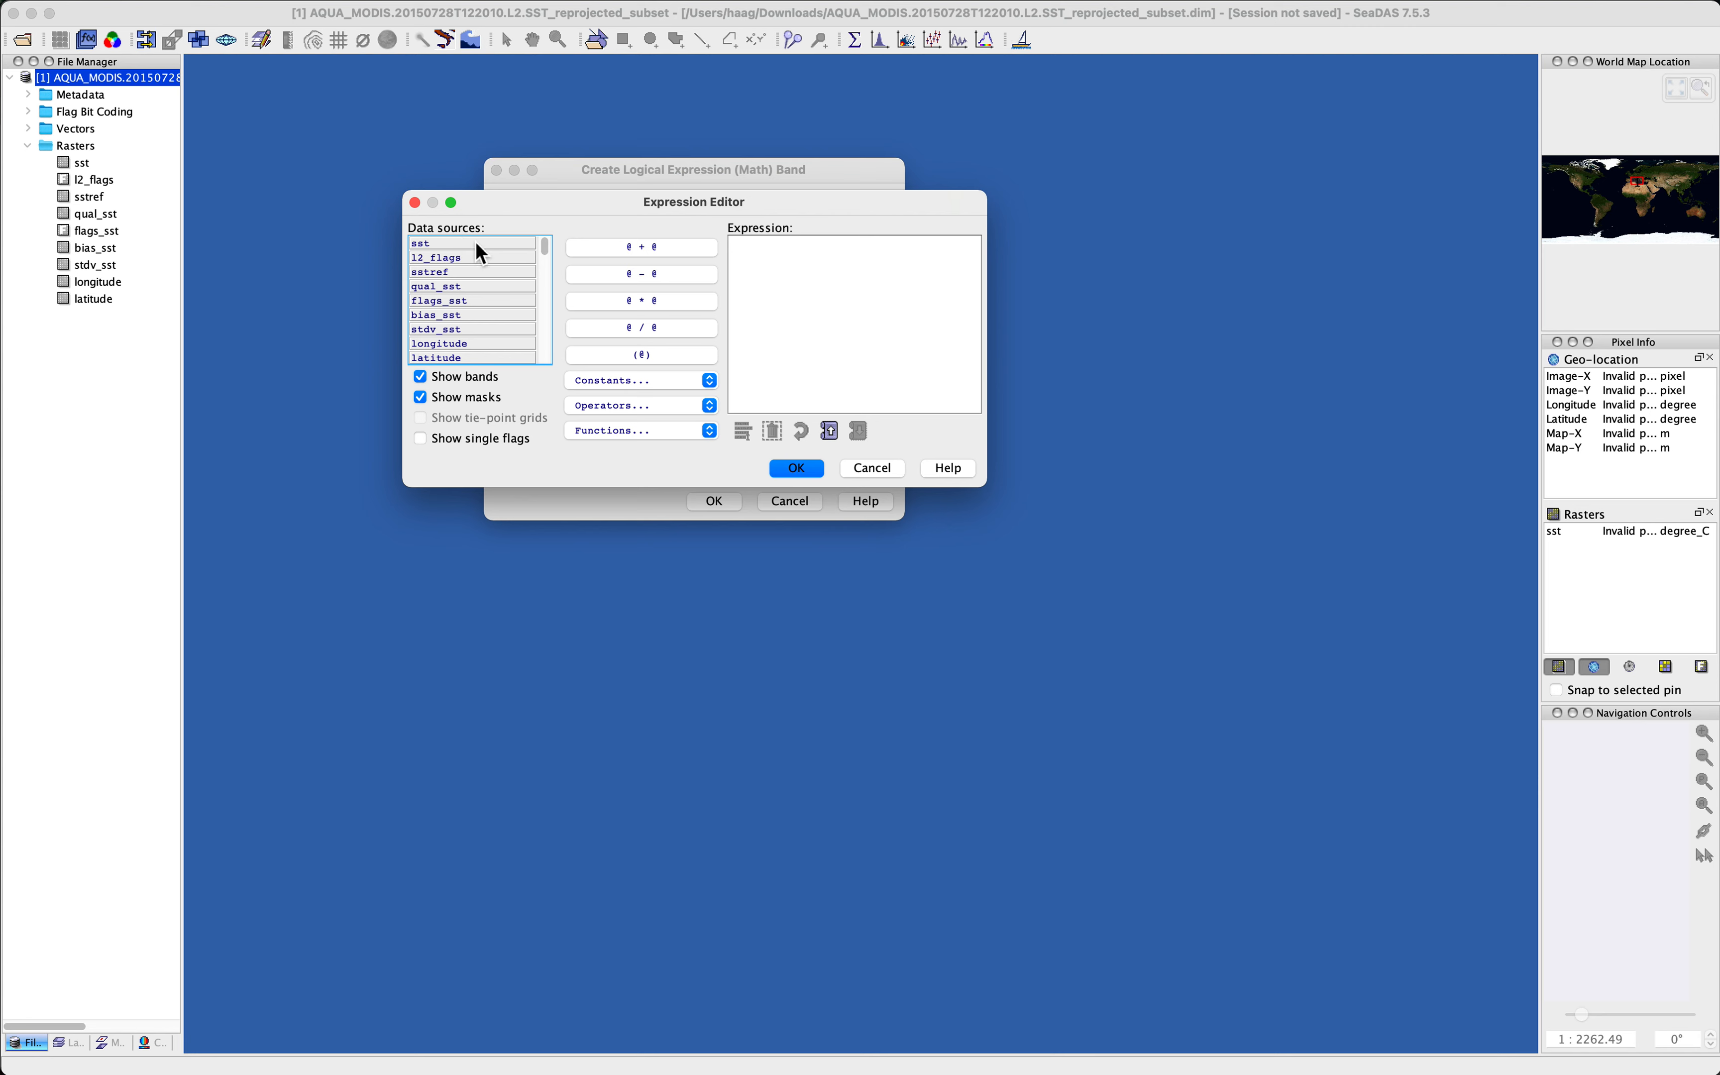
scroll(472, 307, down, 6)
click(427, 382)
click(420, 396)
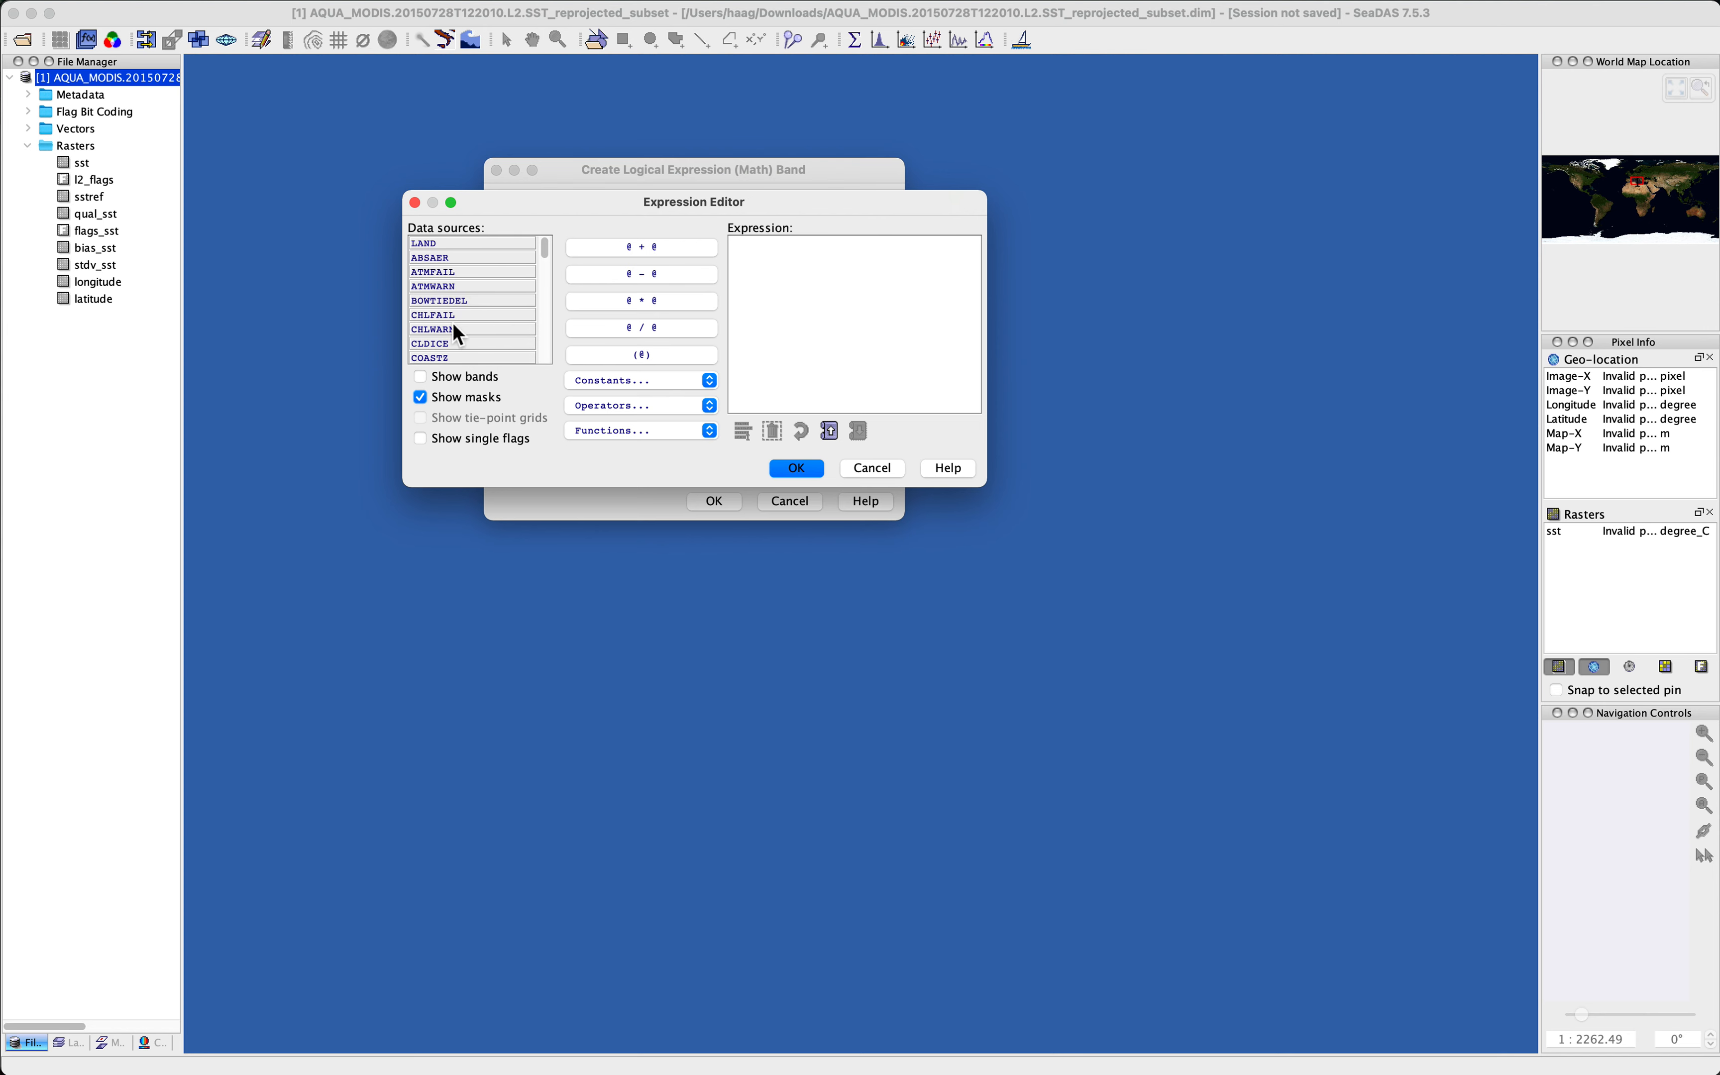
scroll(460, 304, down, 3)
scroll(461, 307, down, 10)
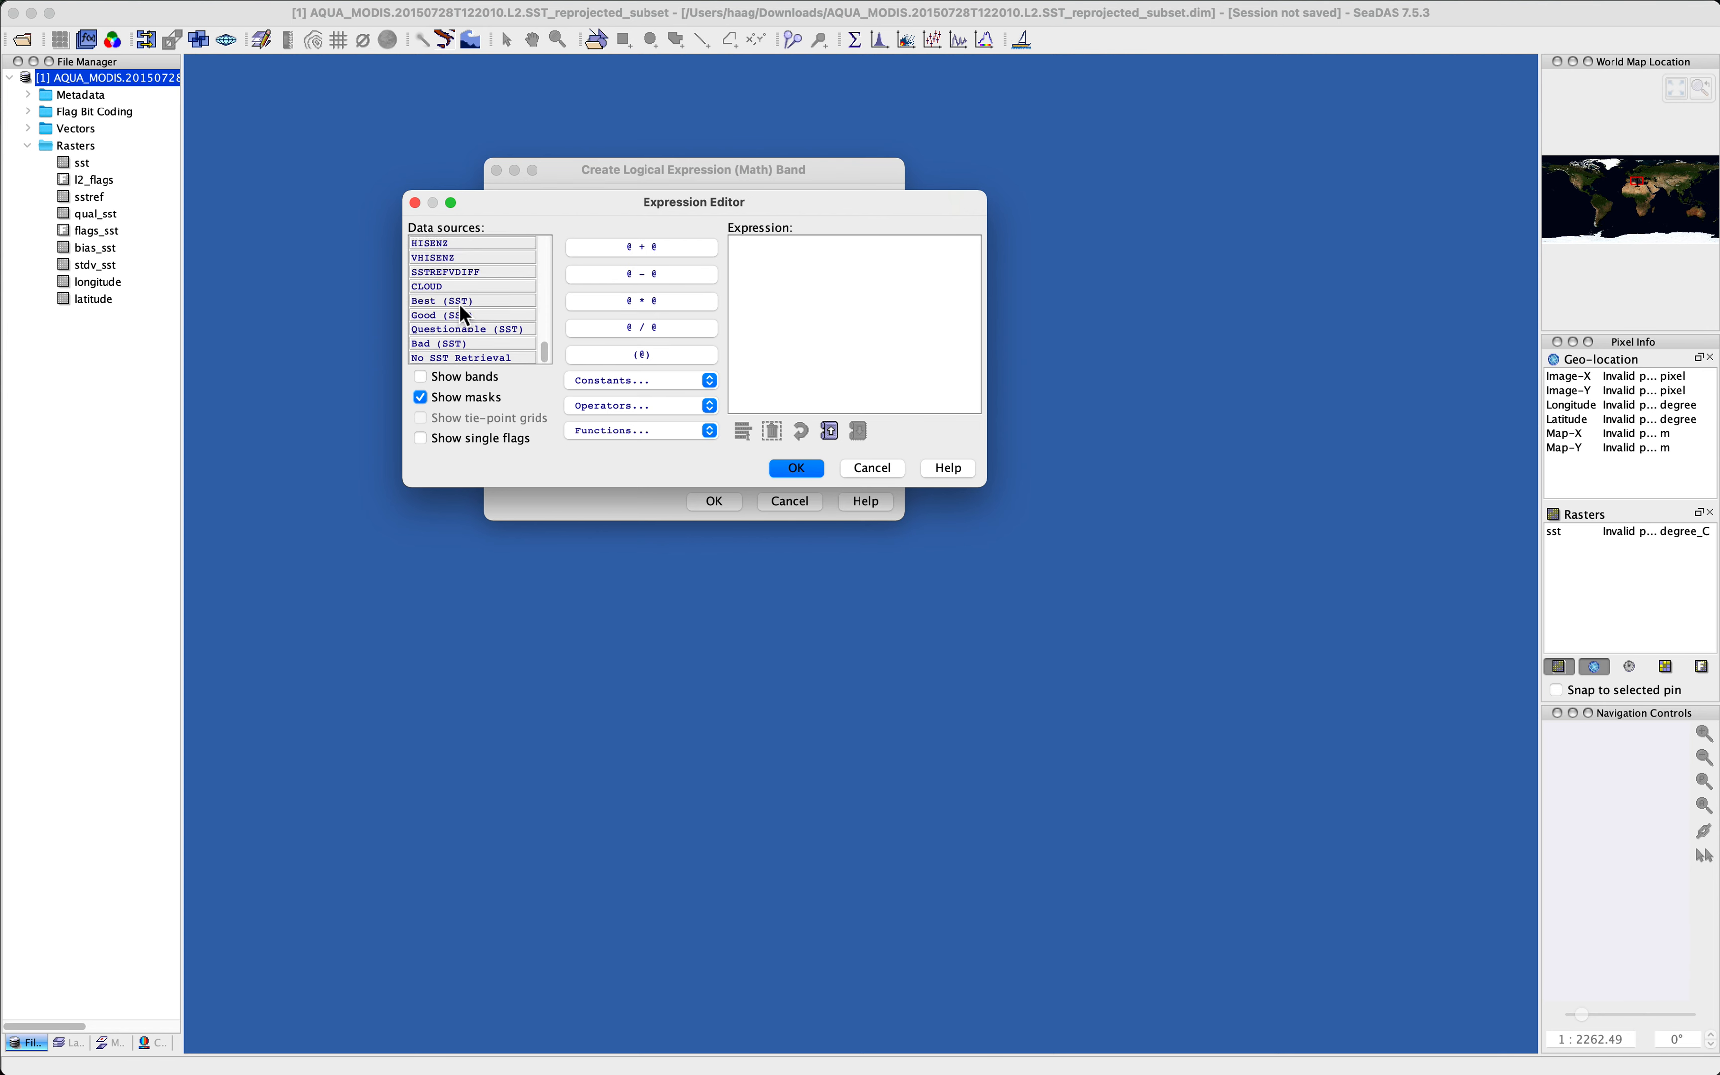
scroll(460, 303, up, 13)
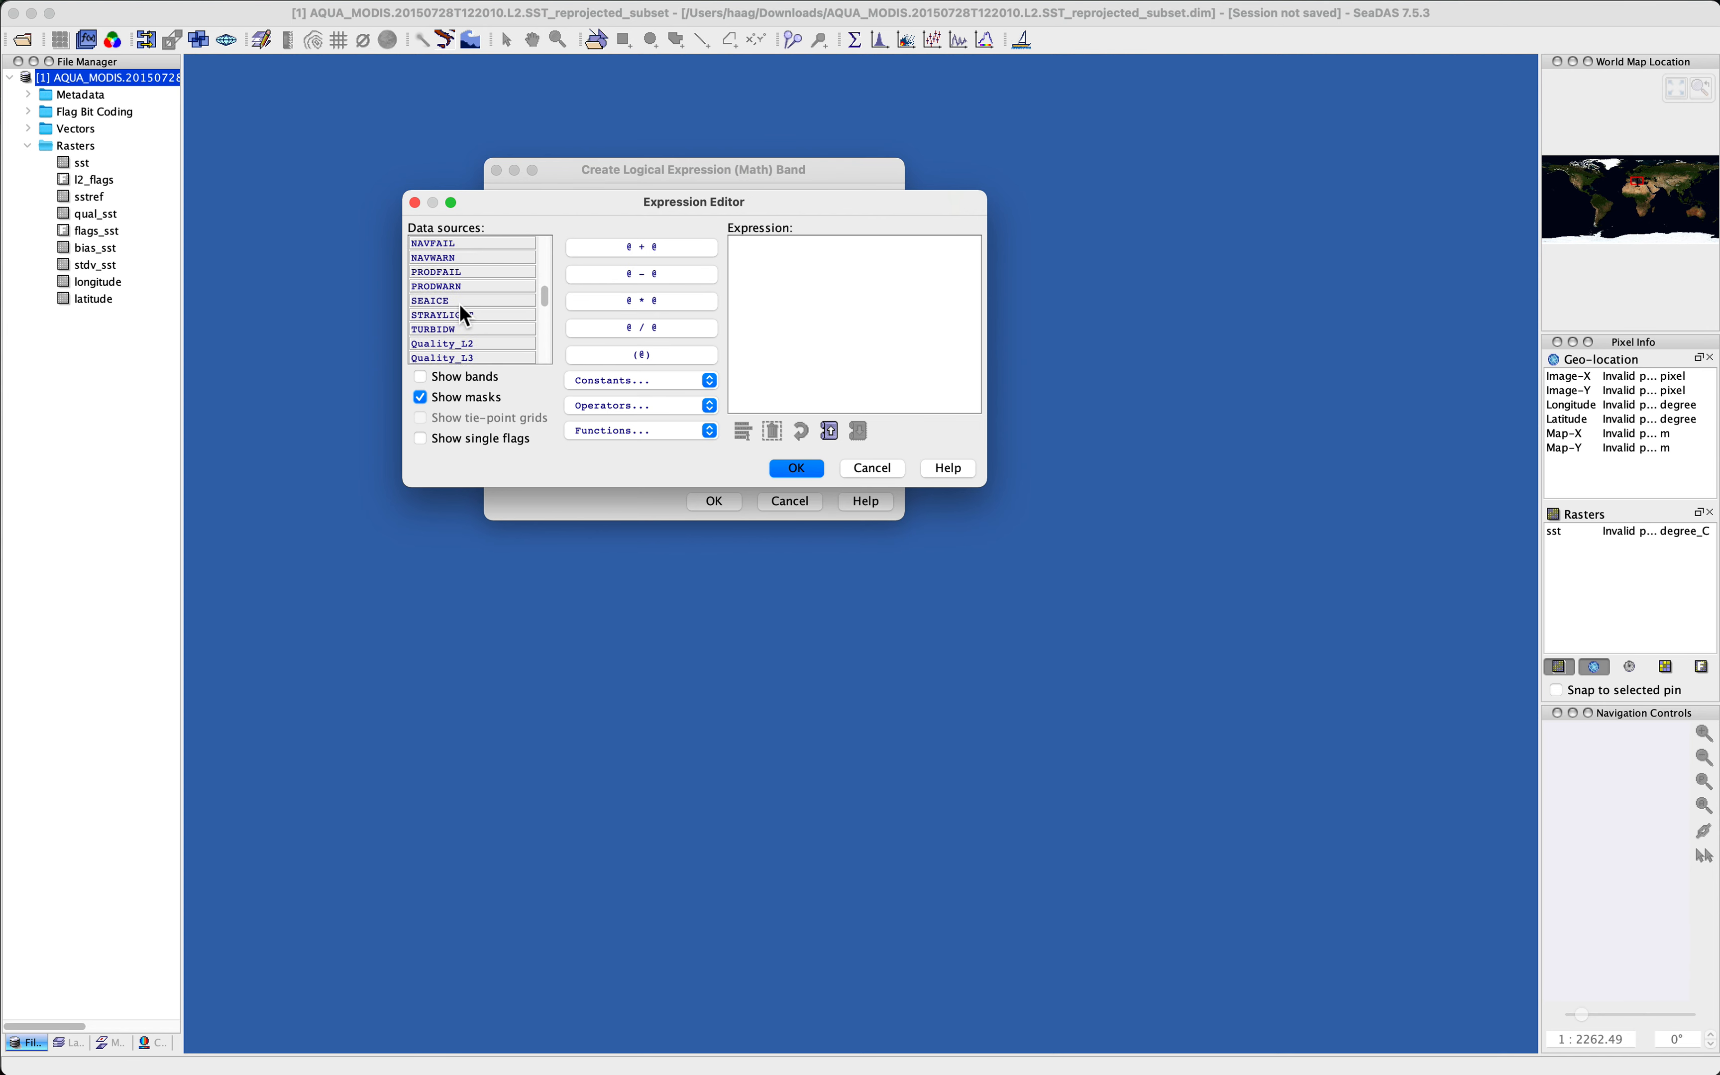
click(420, 378)
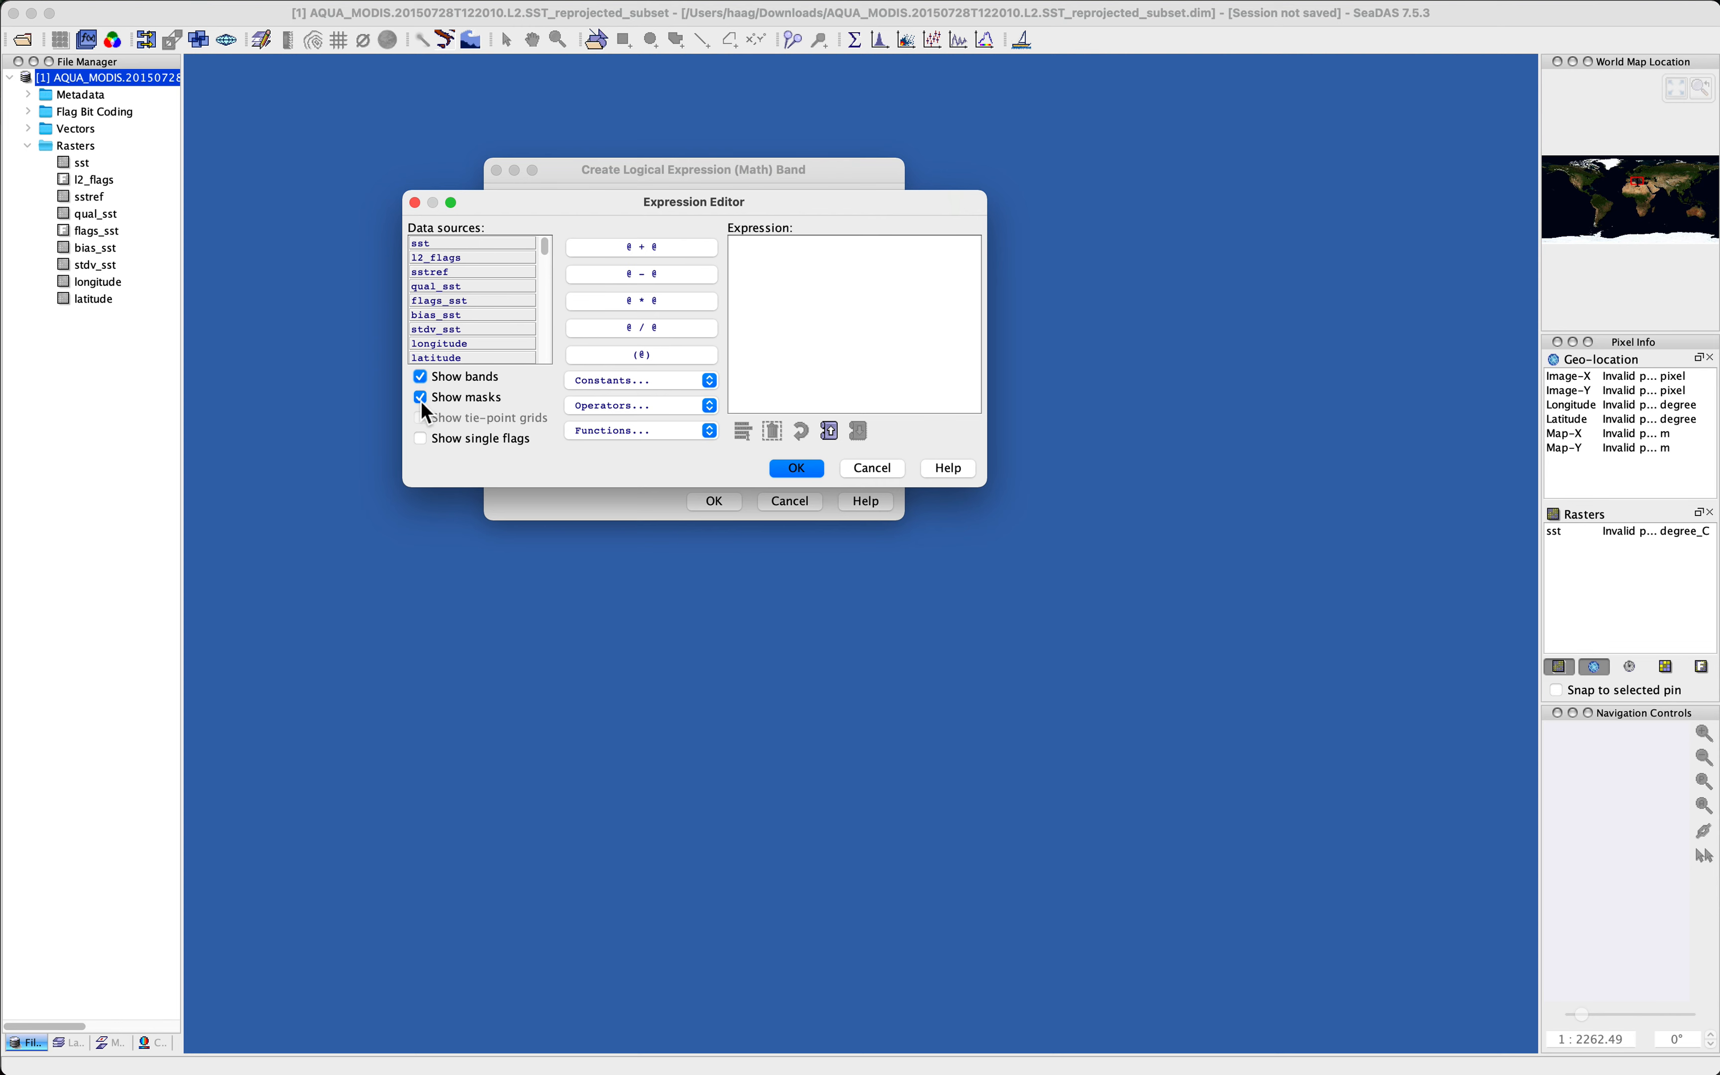
click(421, 398)
Step: Build the subtraction expression sst - sstref from the difference template and the sst and sstref bands
click(642, 275)
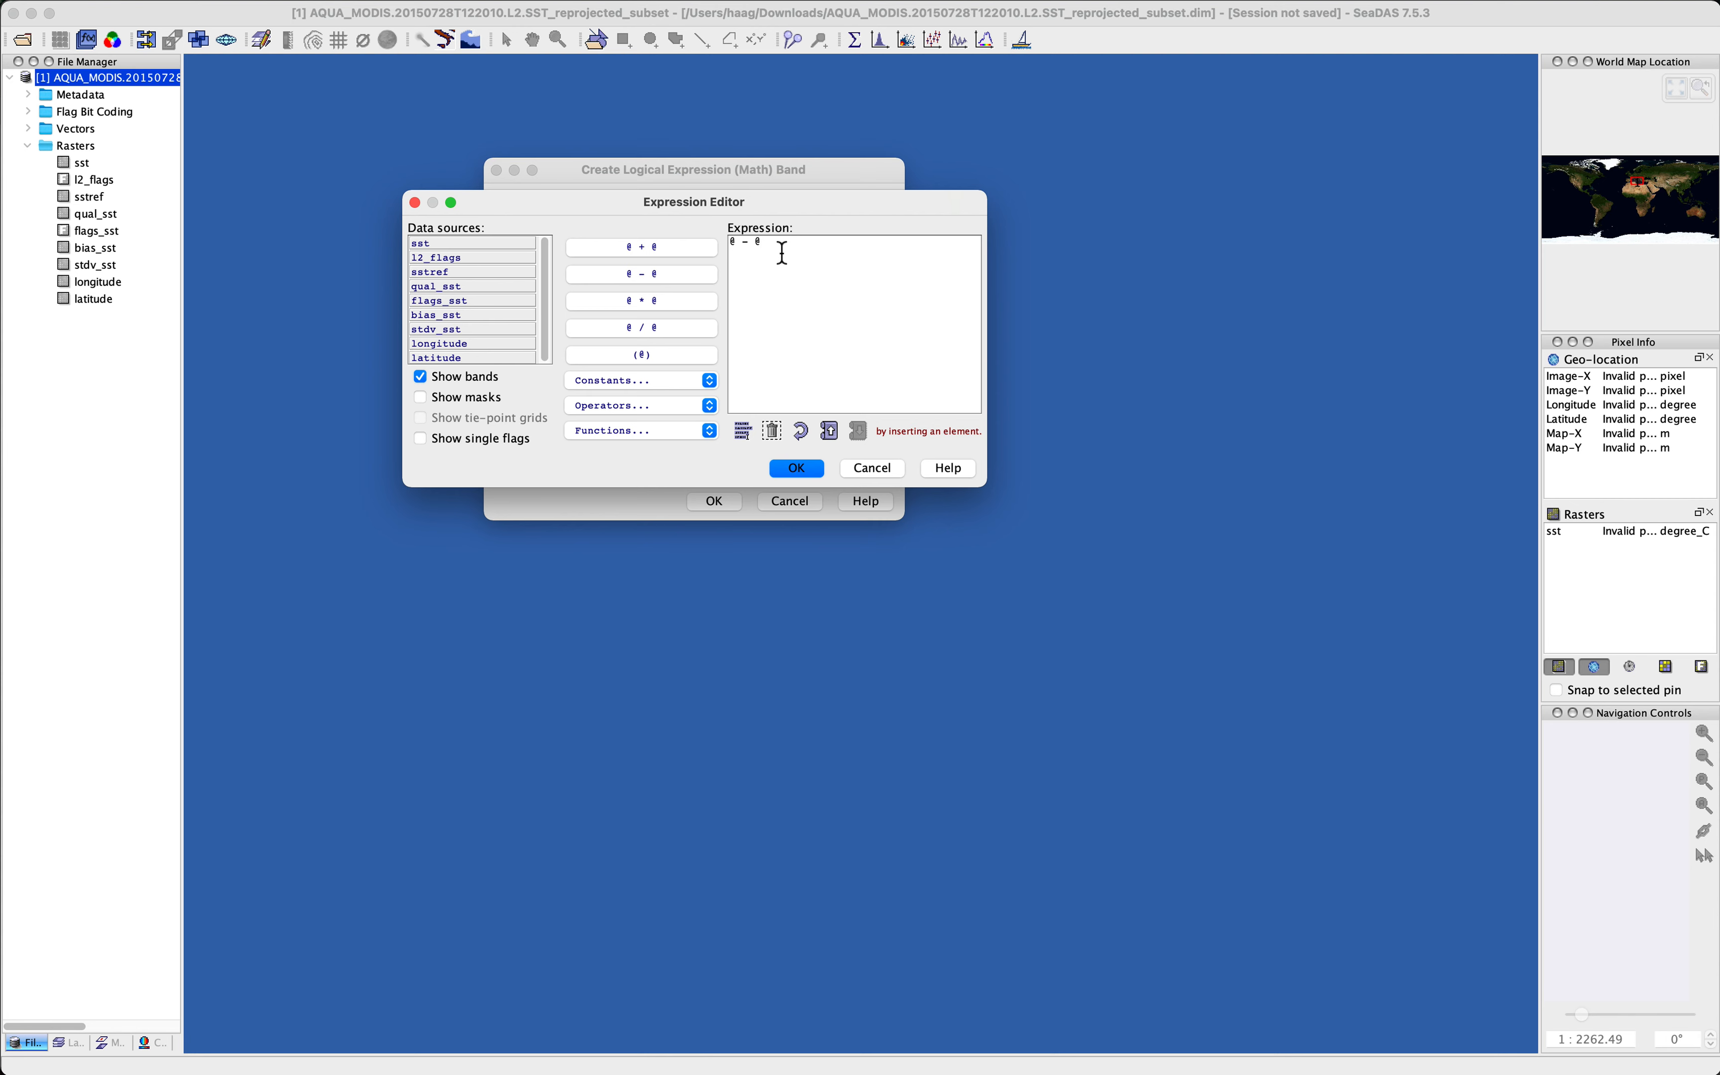
click(736, 246)
double_click(437, 246)
click(462, 275)
click(763, 251)
text(=)
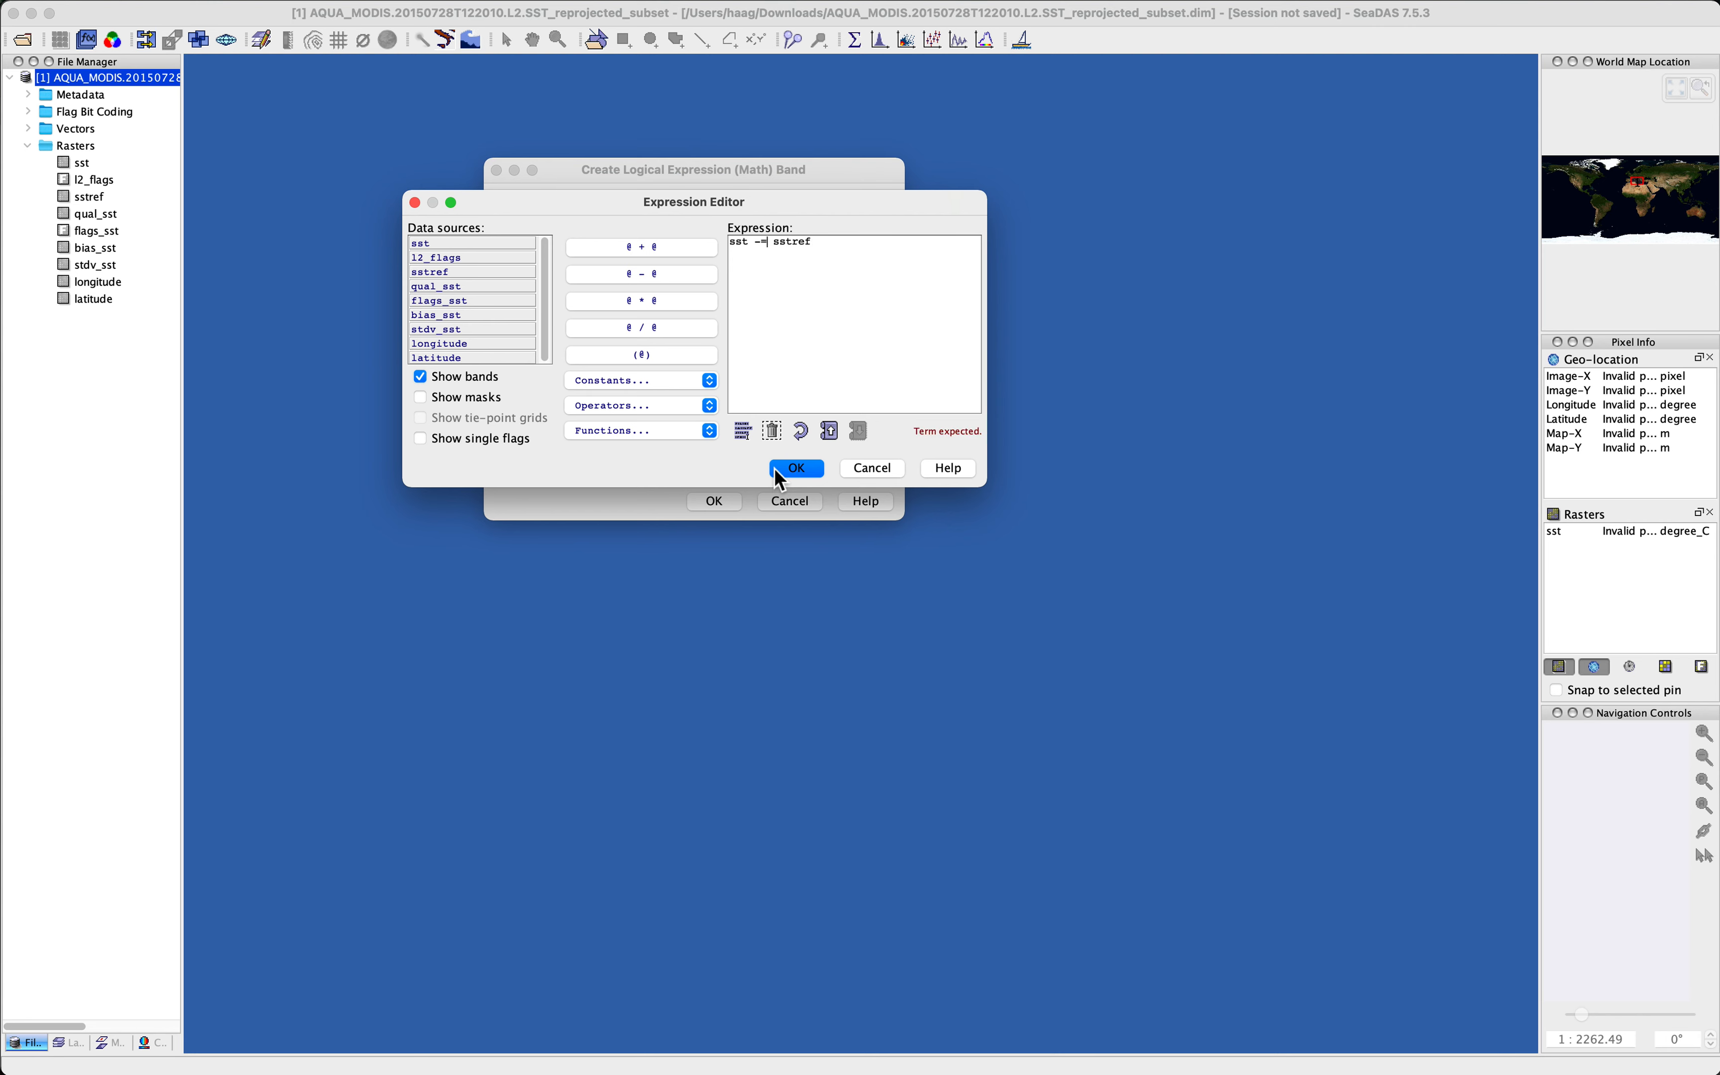
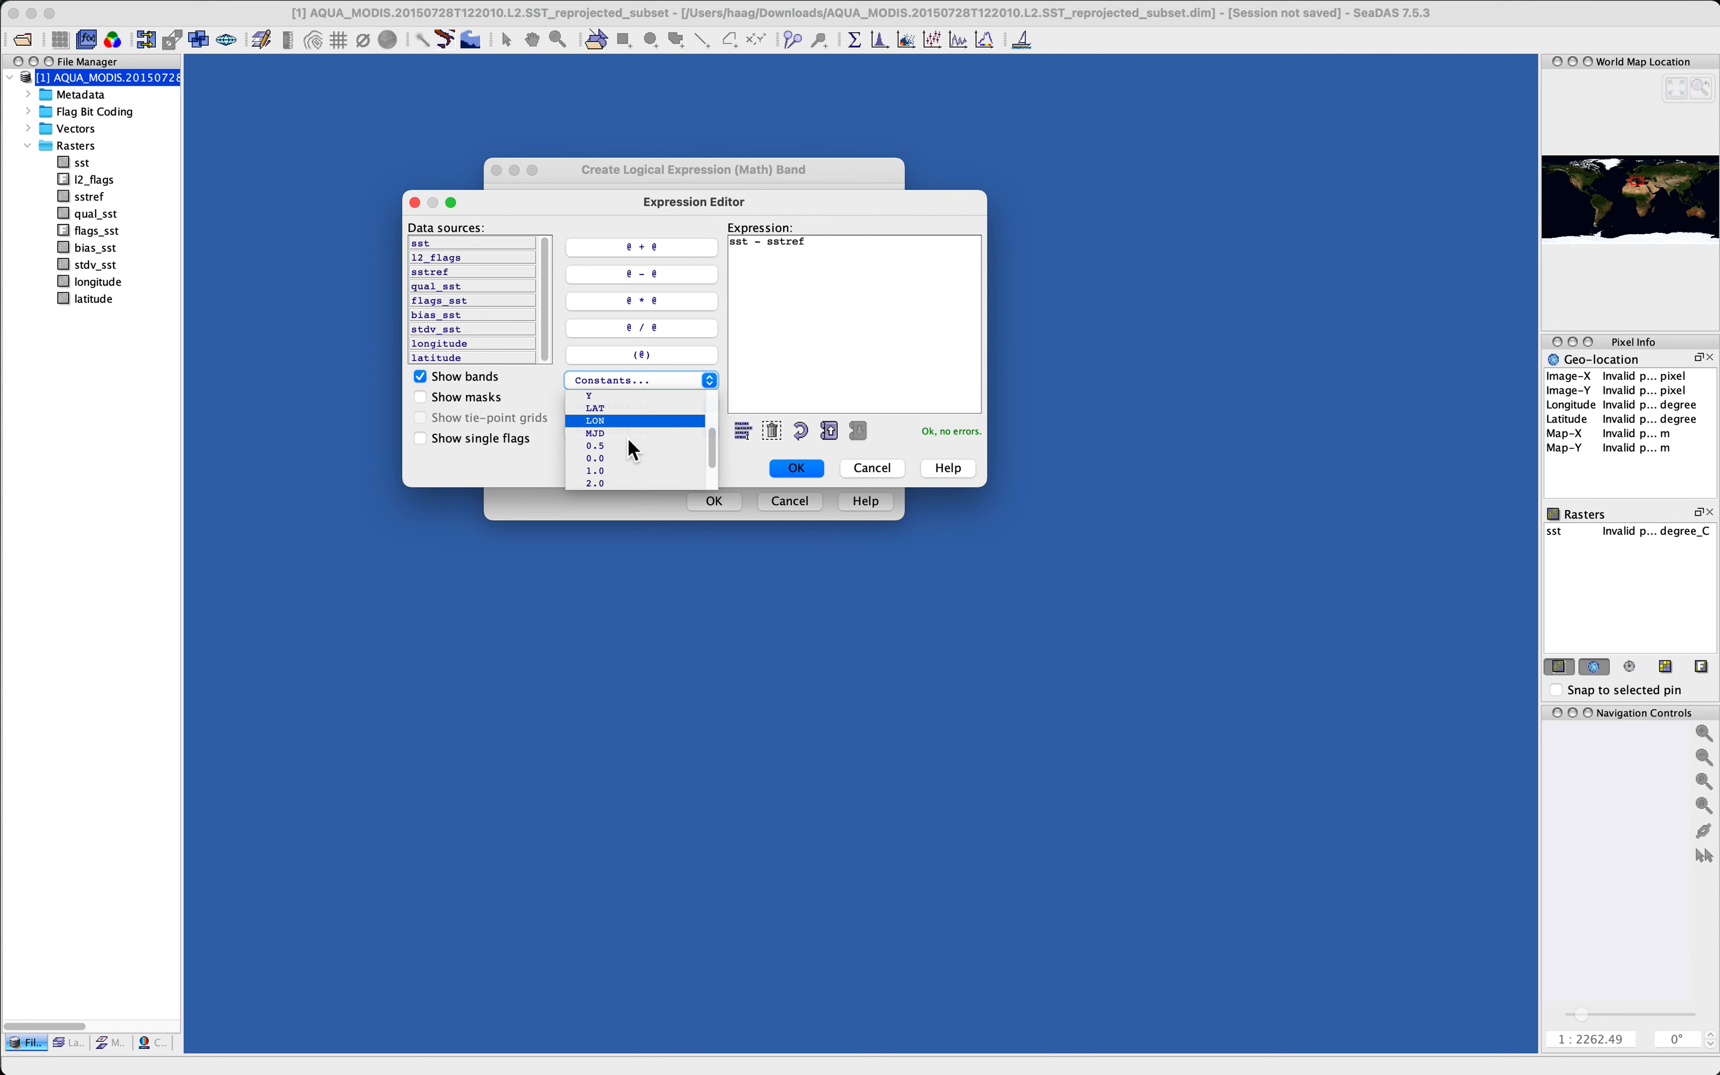
Step: Browse the list of constants available in the expression editor
scroll(630, 441, down, 1)
scroll(628, 437, down, 3)
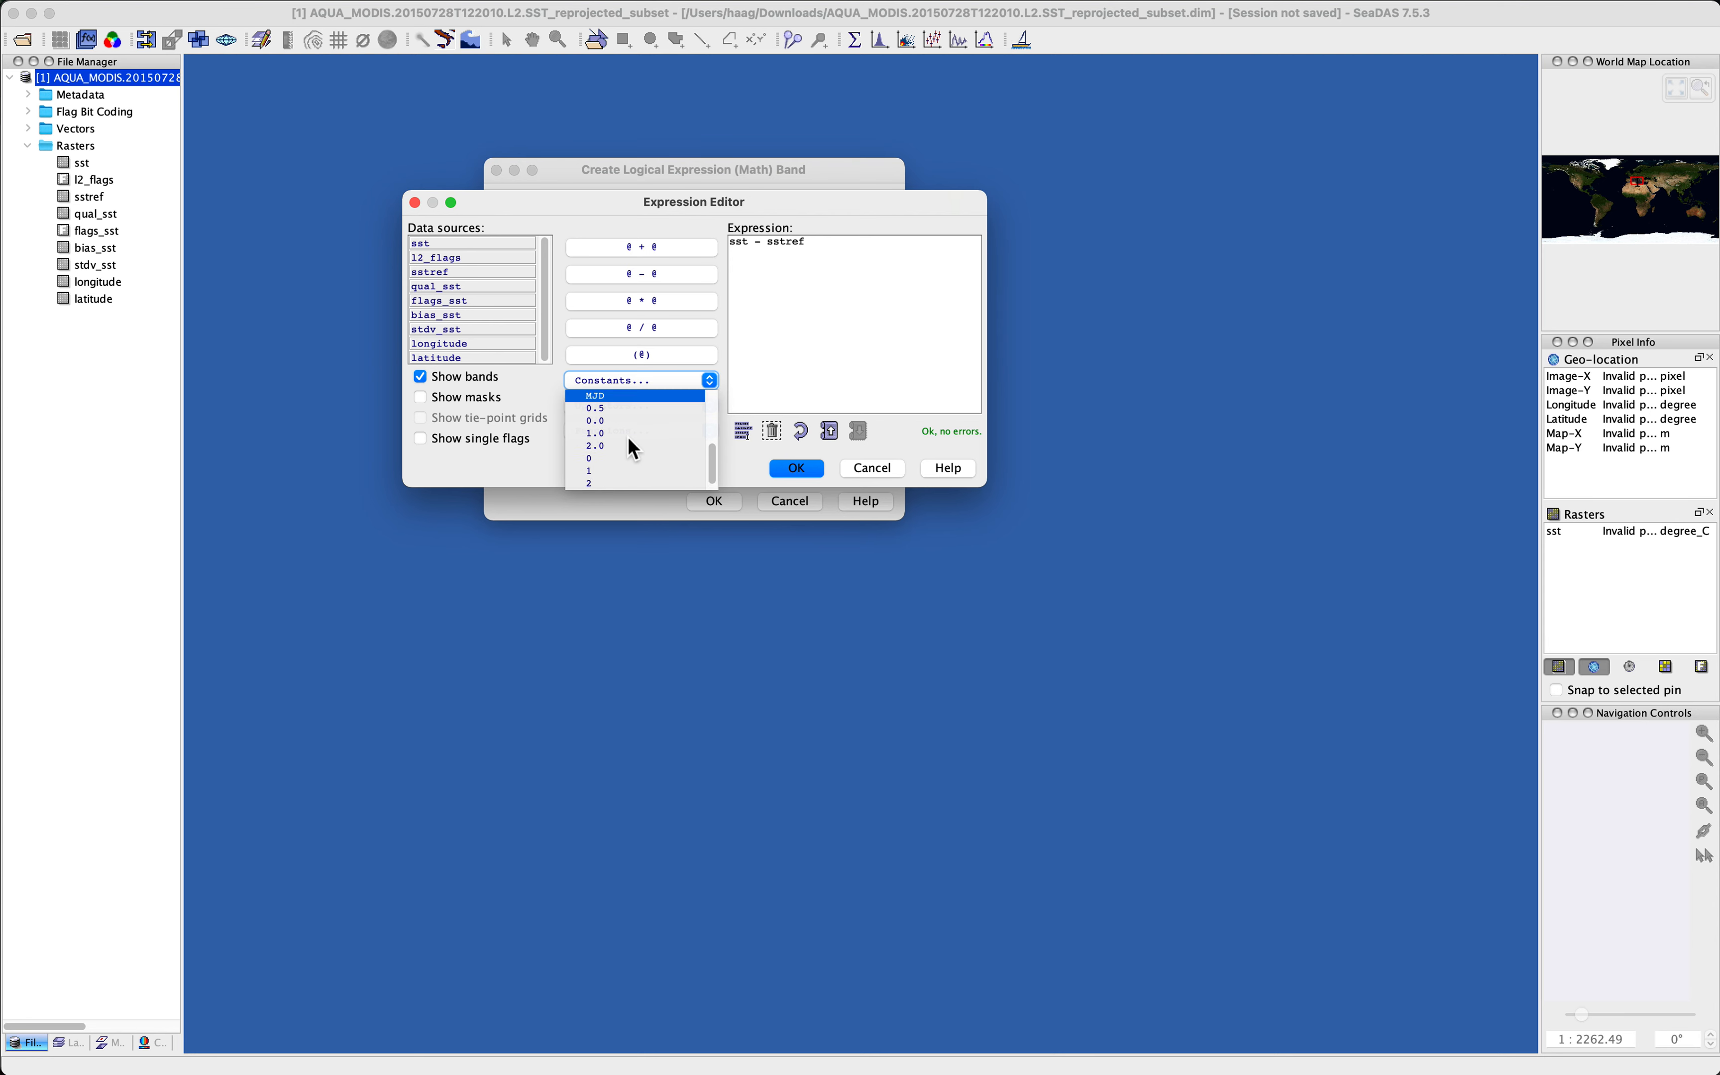
scroll(627, 436, down, 1)
click(651, 382)
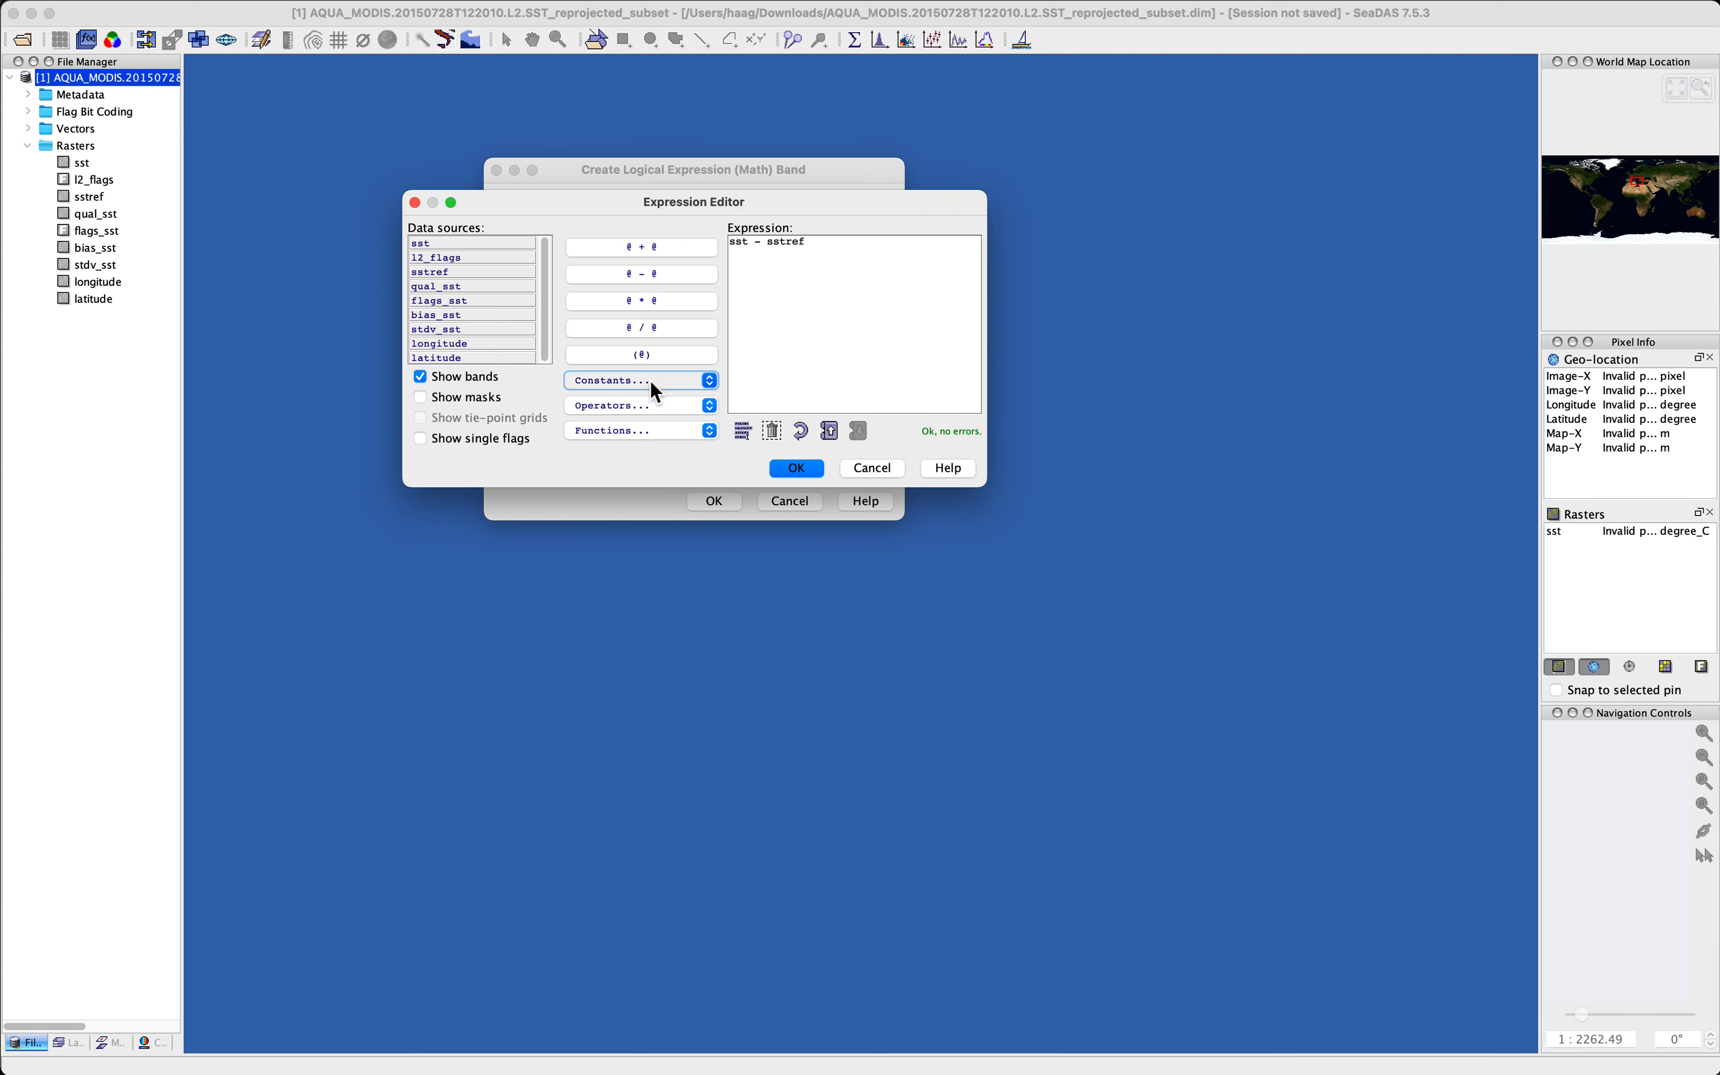
Step: Browse the list of operators available in the expression editor
click(863, 261)
click(643, 405)
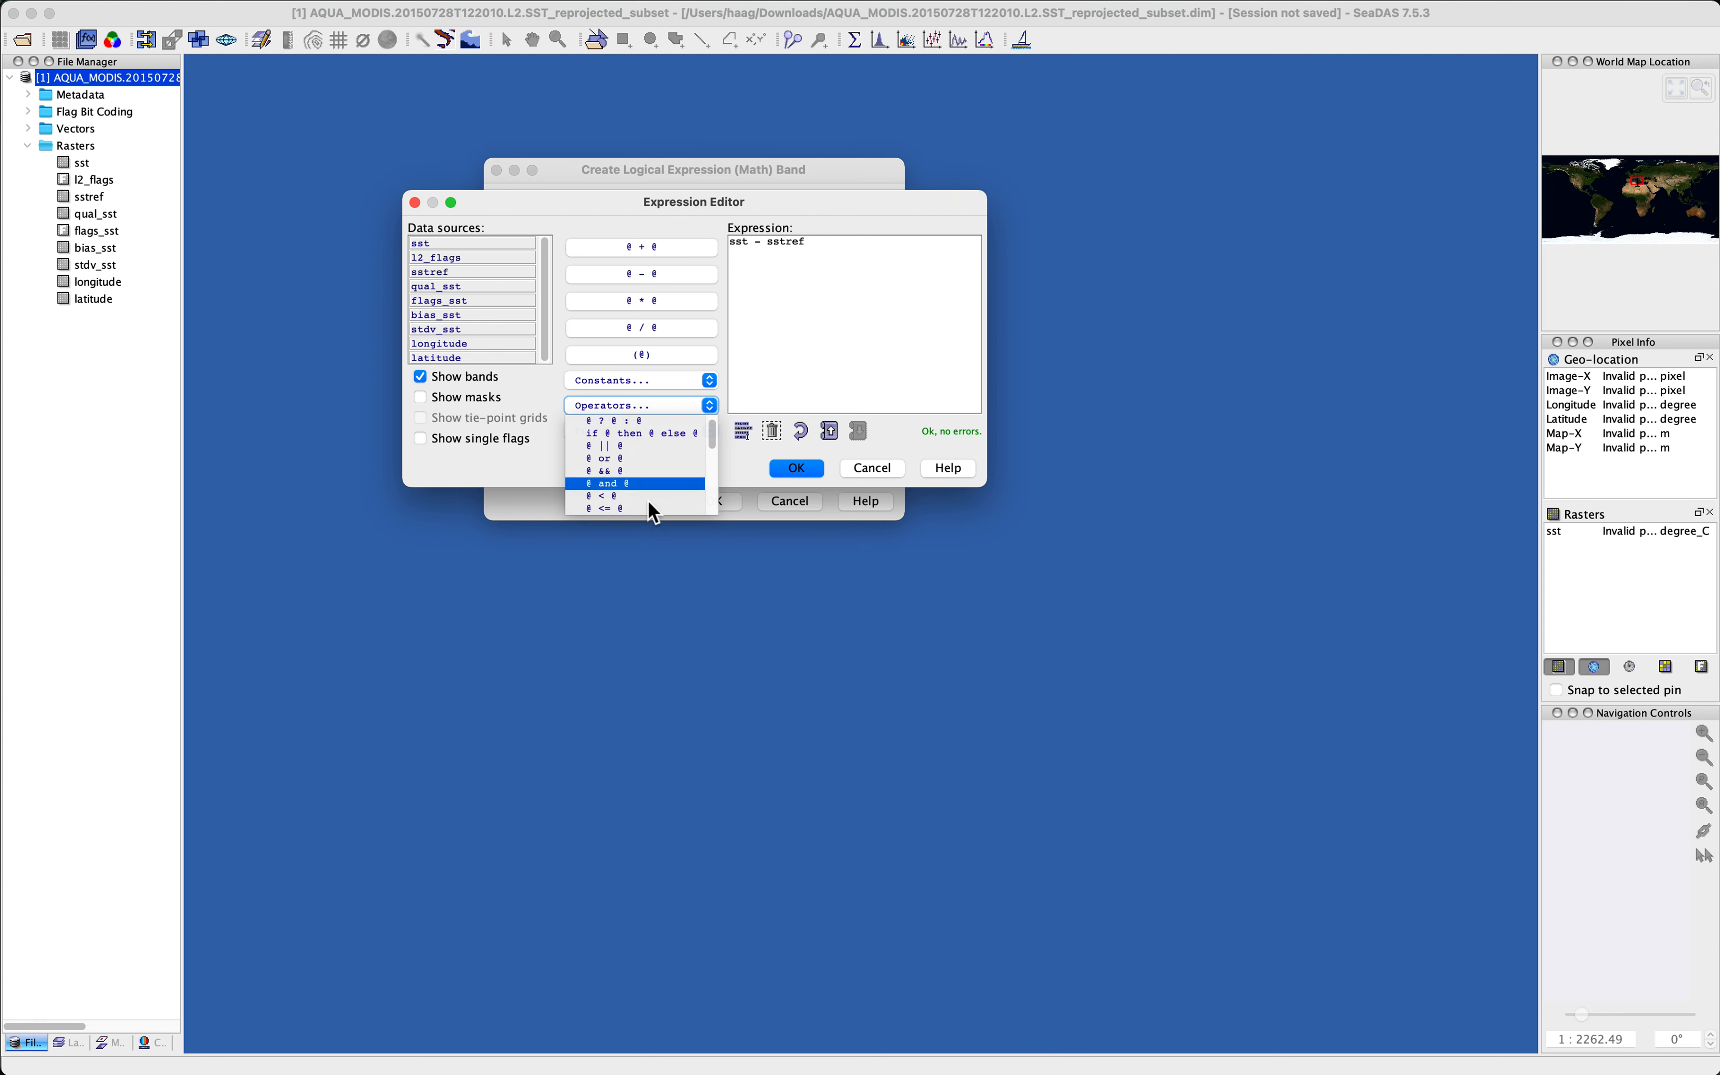
scroll(652, 506, down, 2)
scroll(654, 512, down, 5)
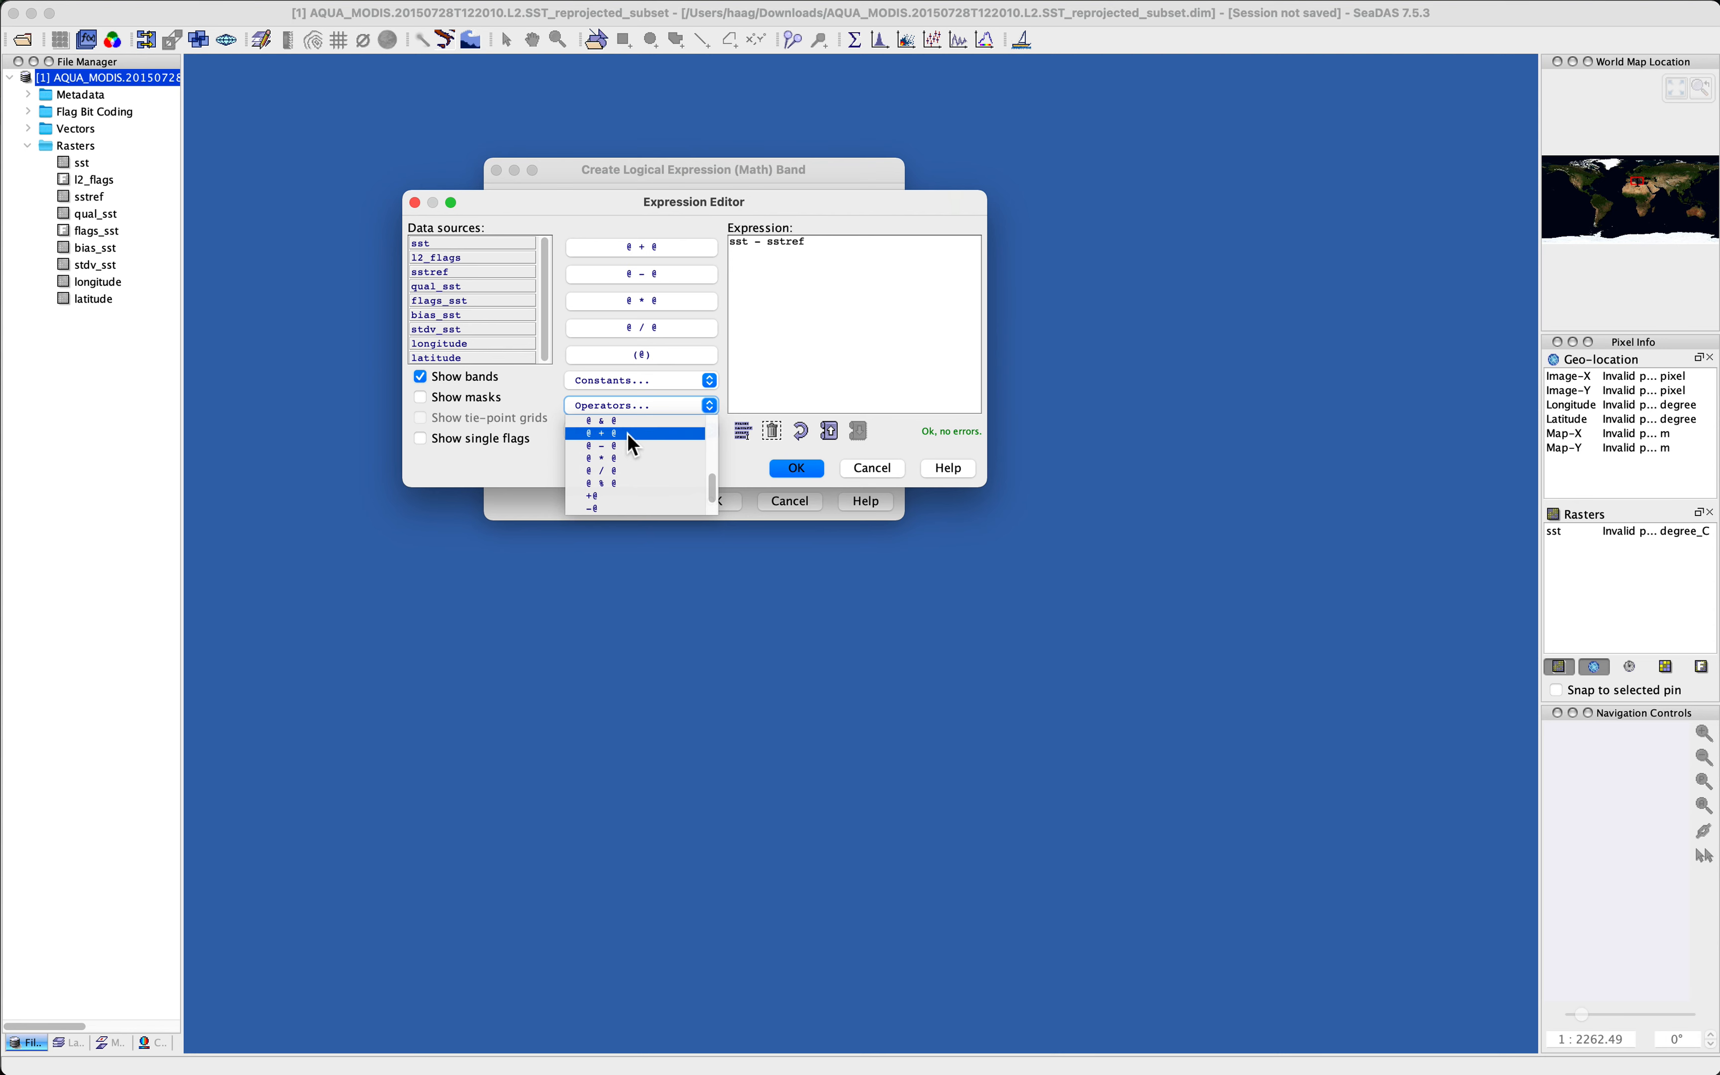
scroll(664, 468, up, 2)
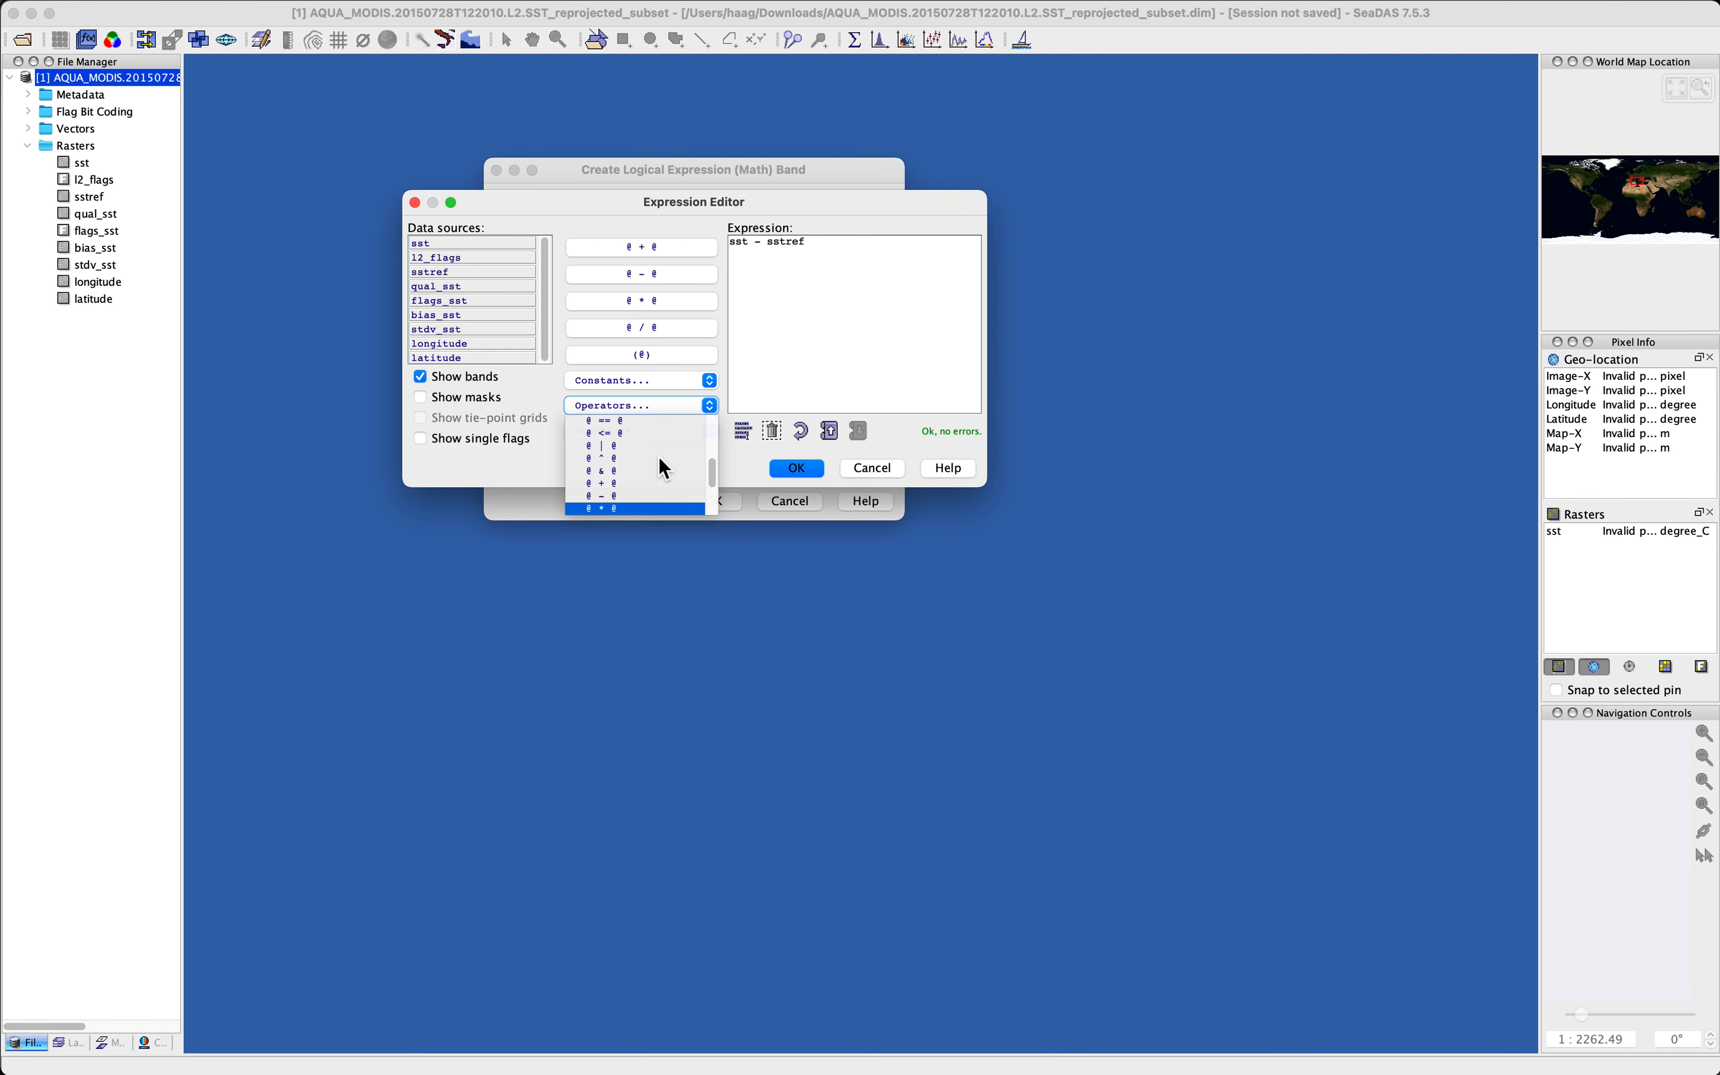
scroll(661, 462, up, 3)
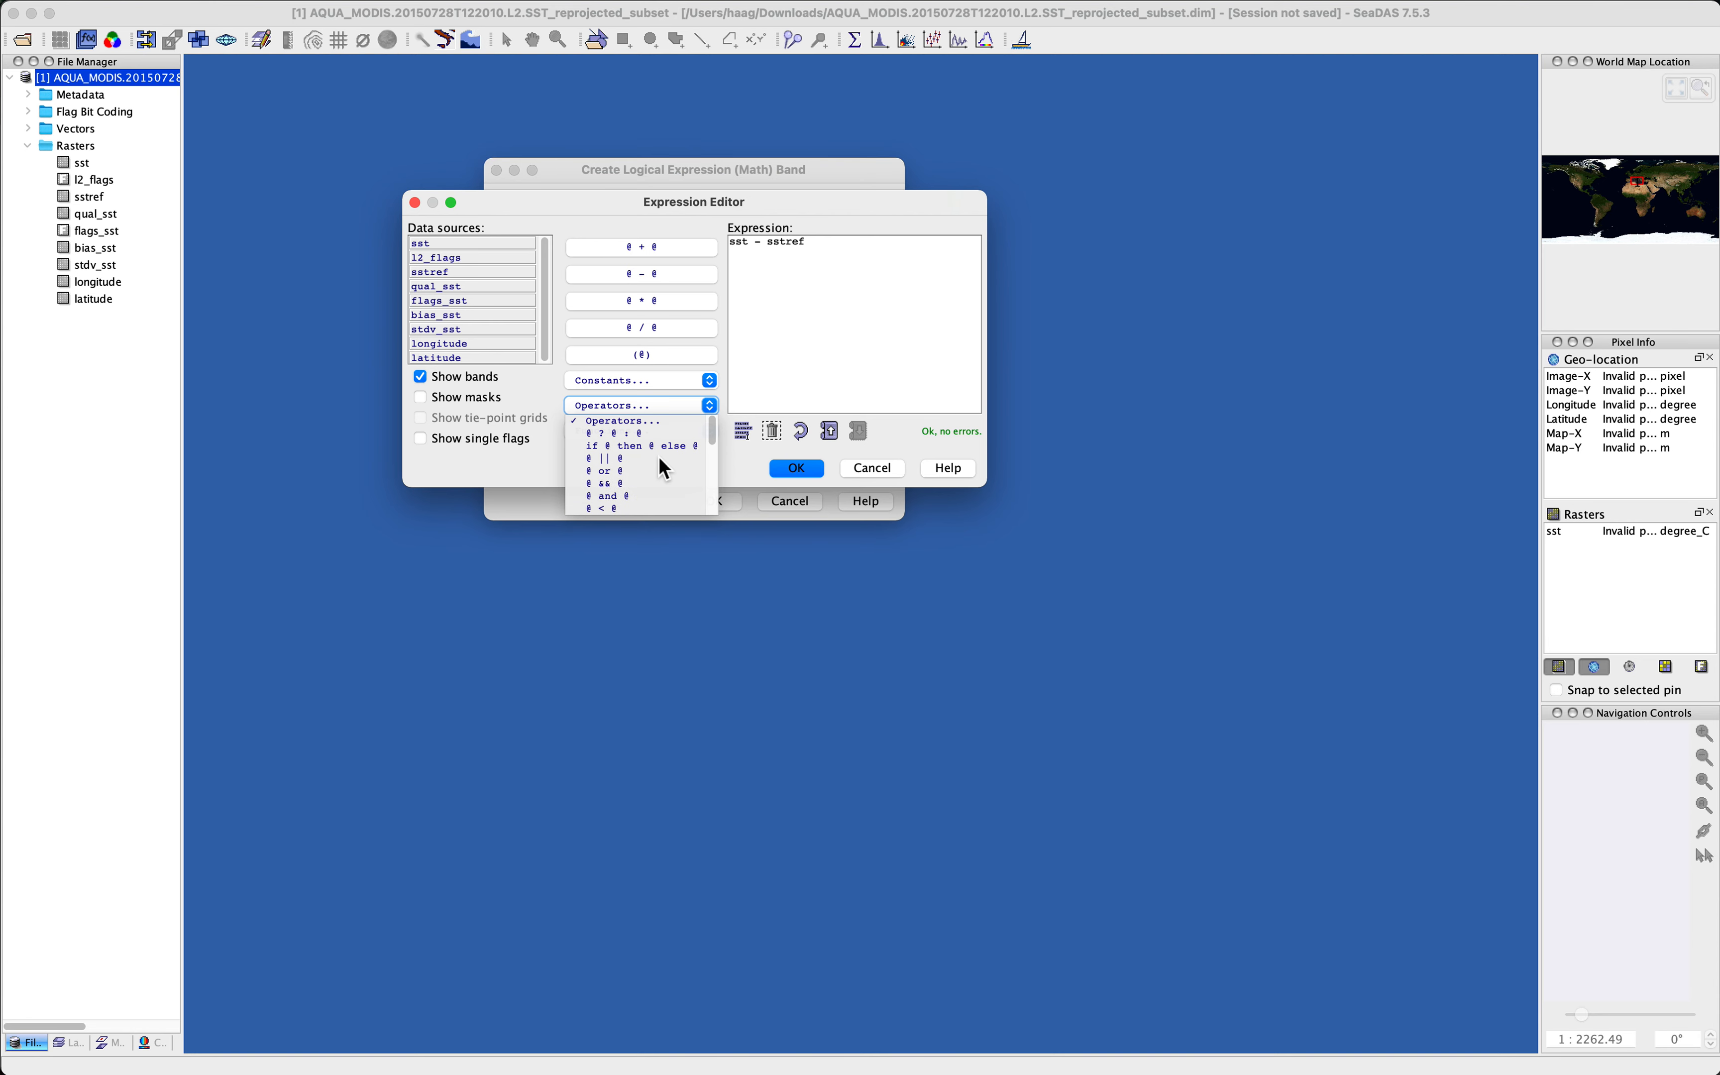
scroll(660, 458, up, 1)
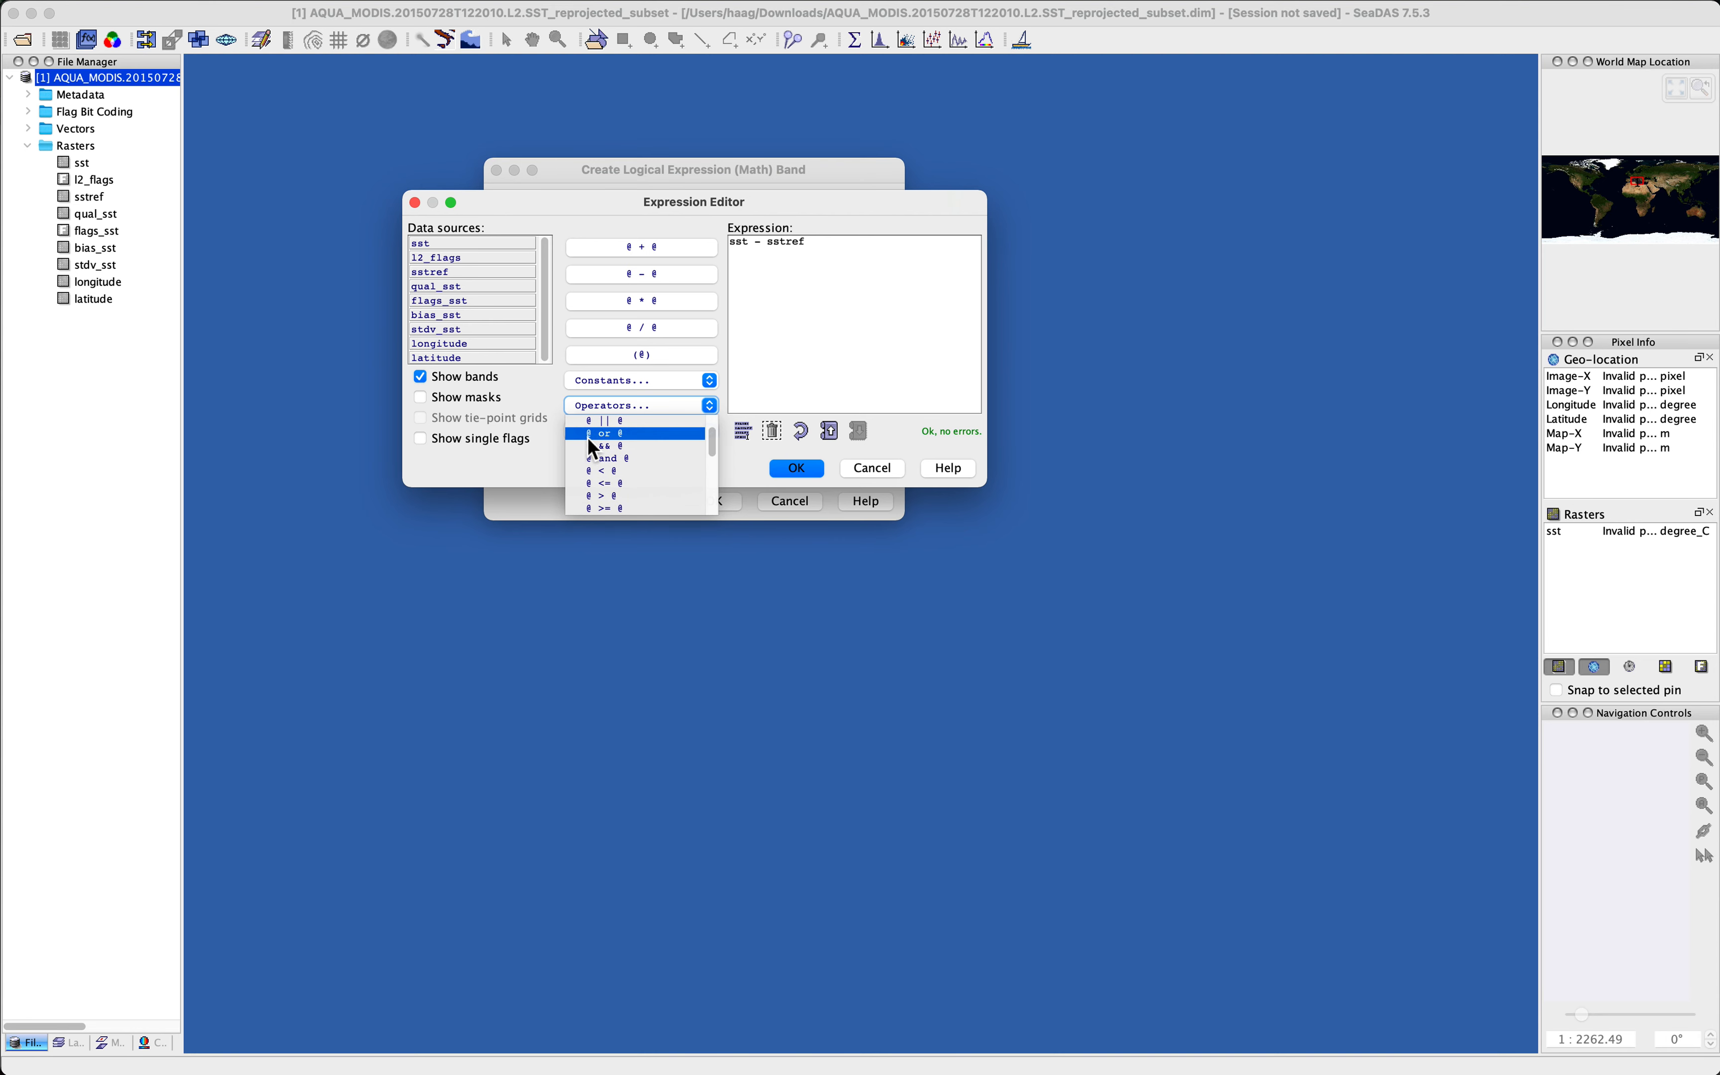
click(860, 243)
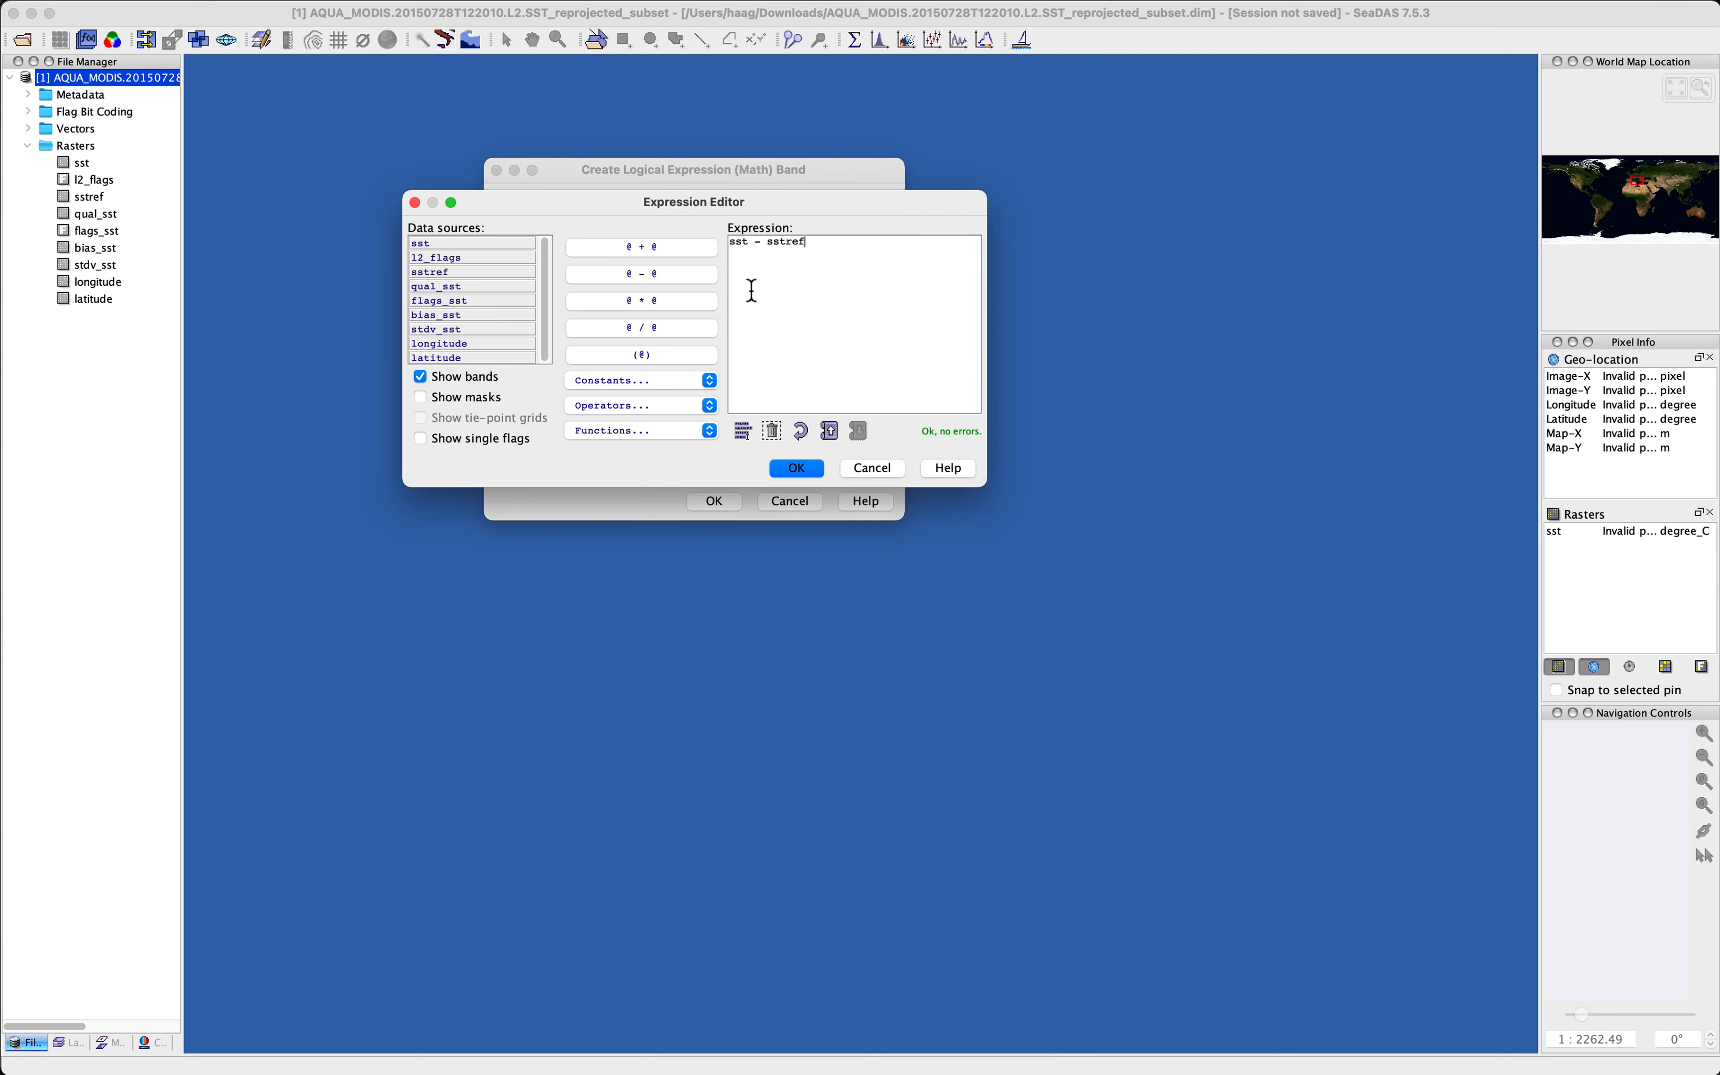
click(640, 409)
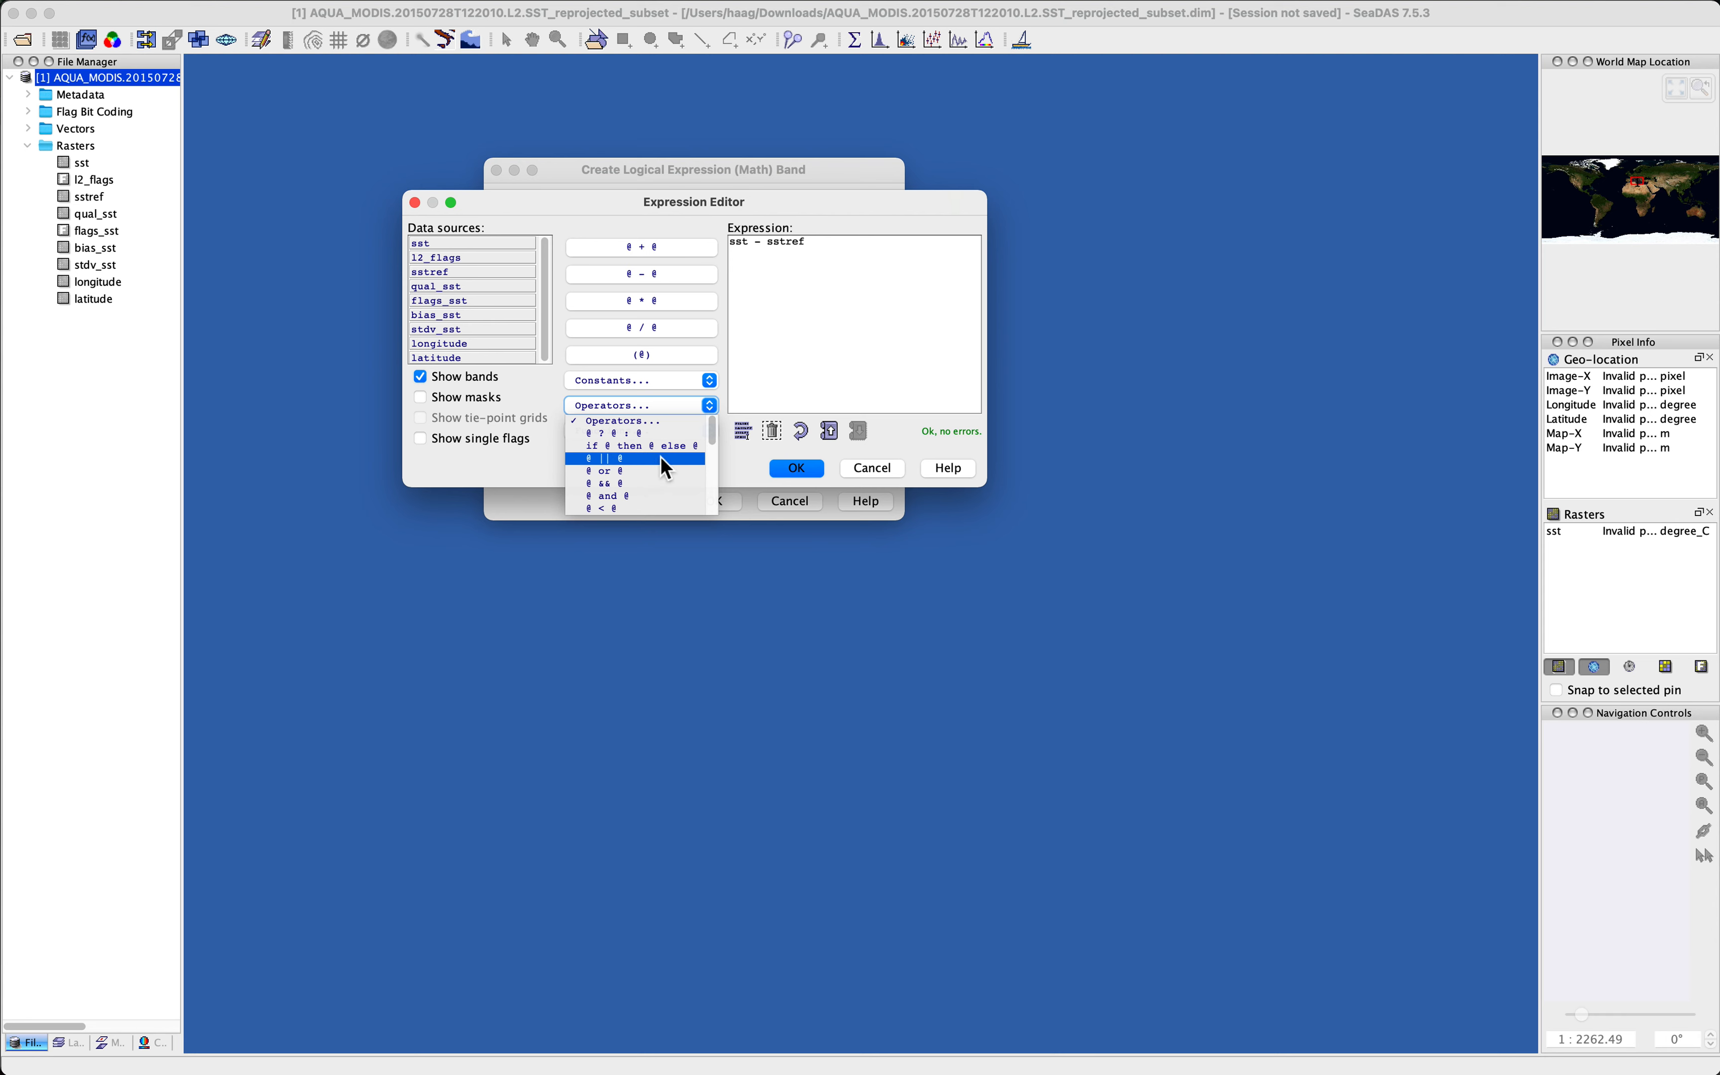
scroll(660, 457, down, 1)
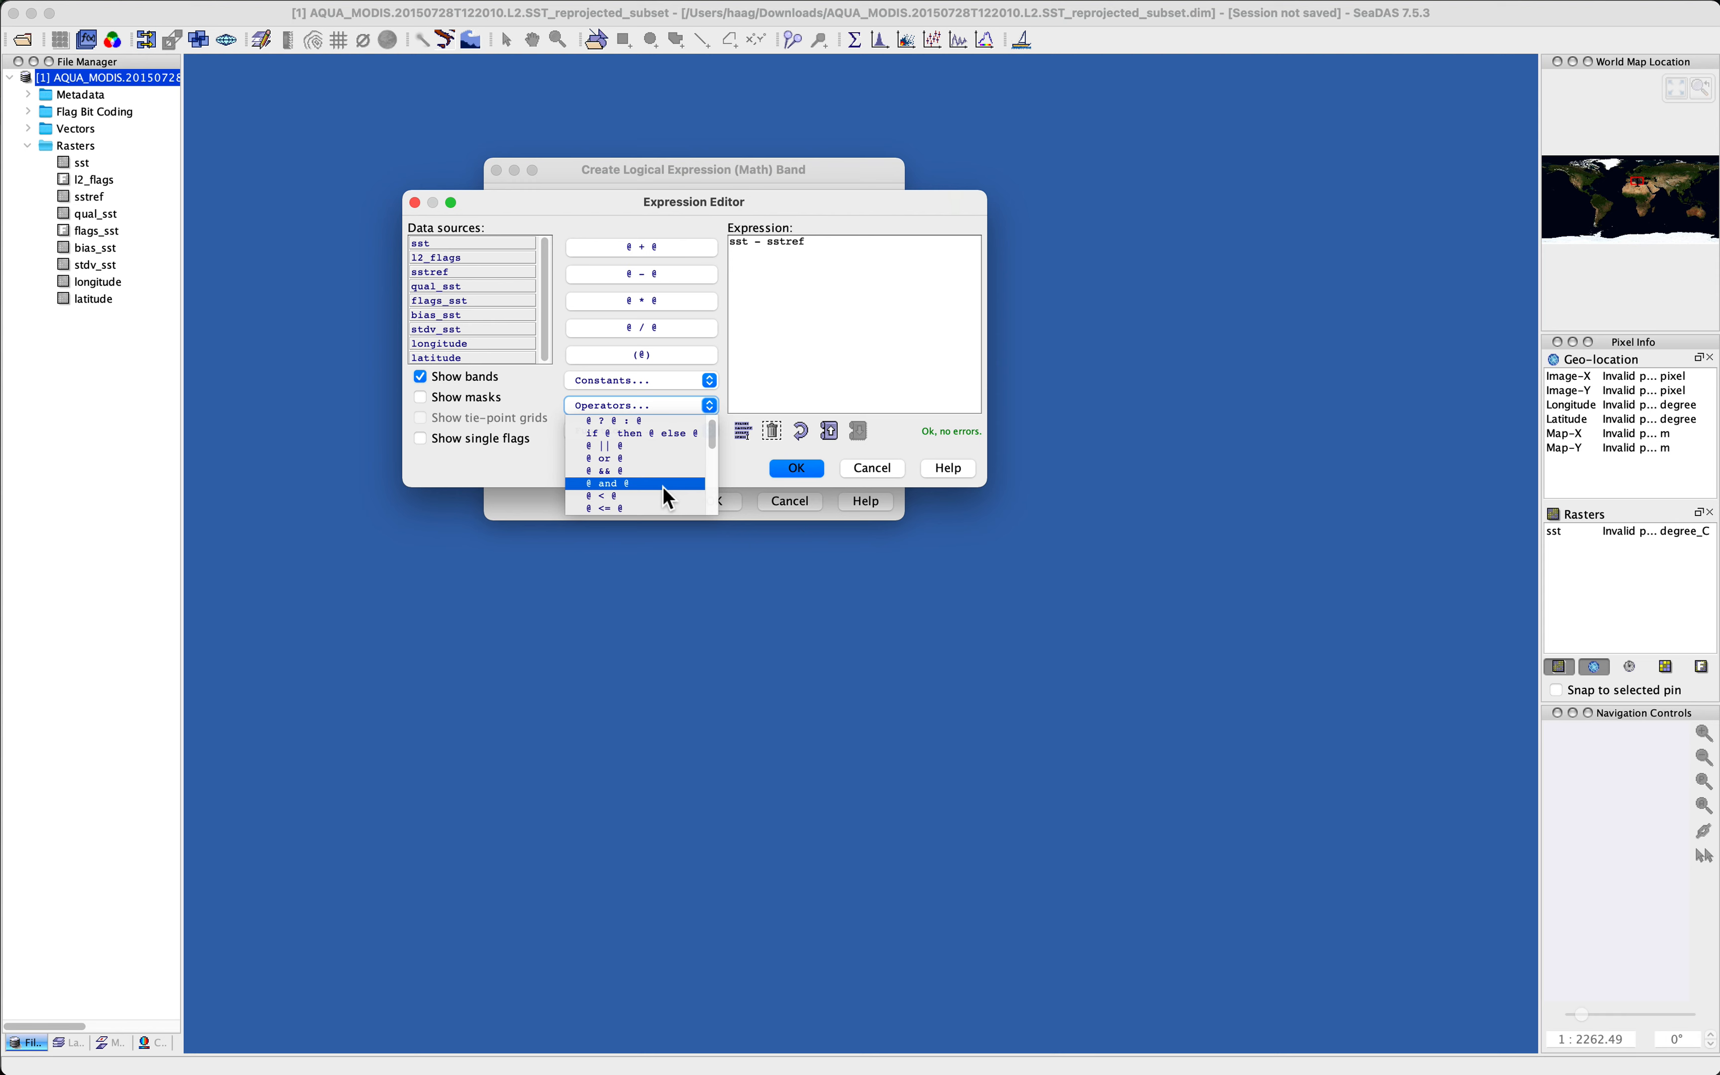
scroll(663, 486, down, 4)
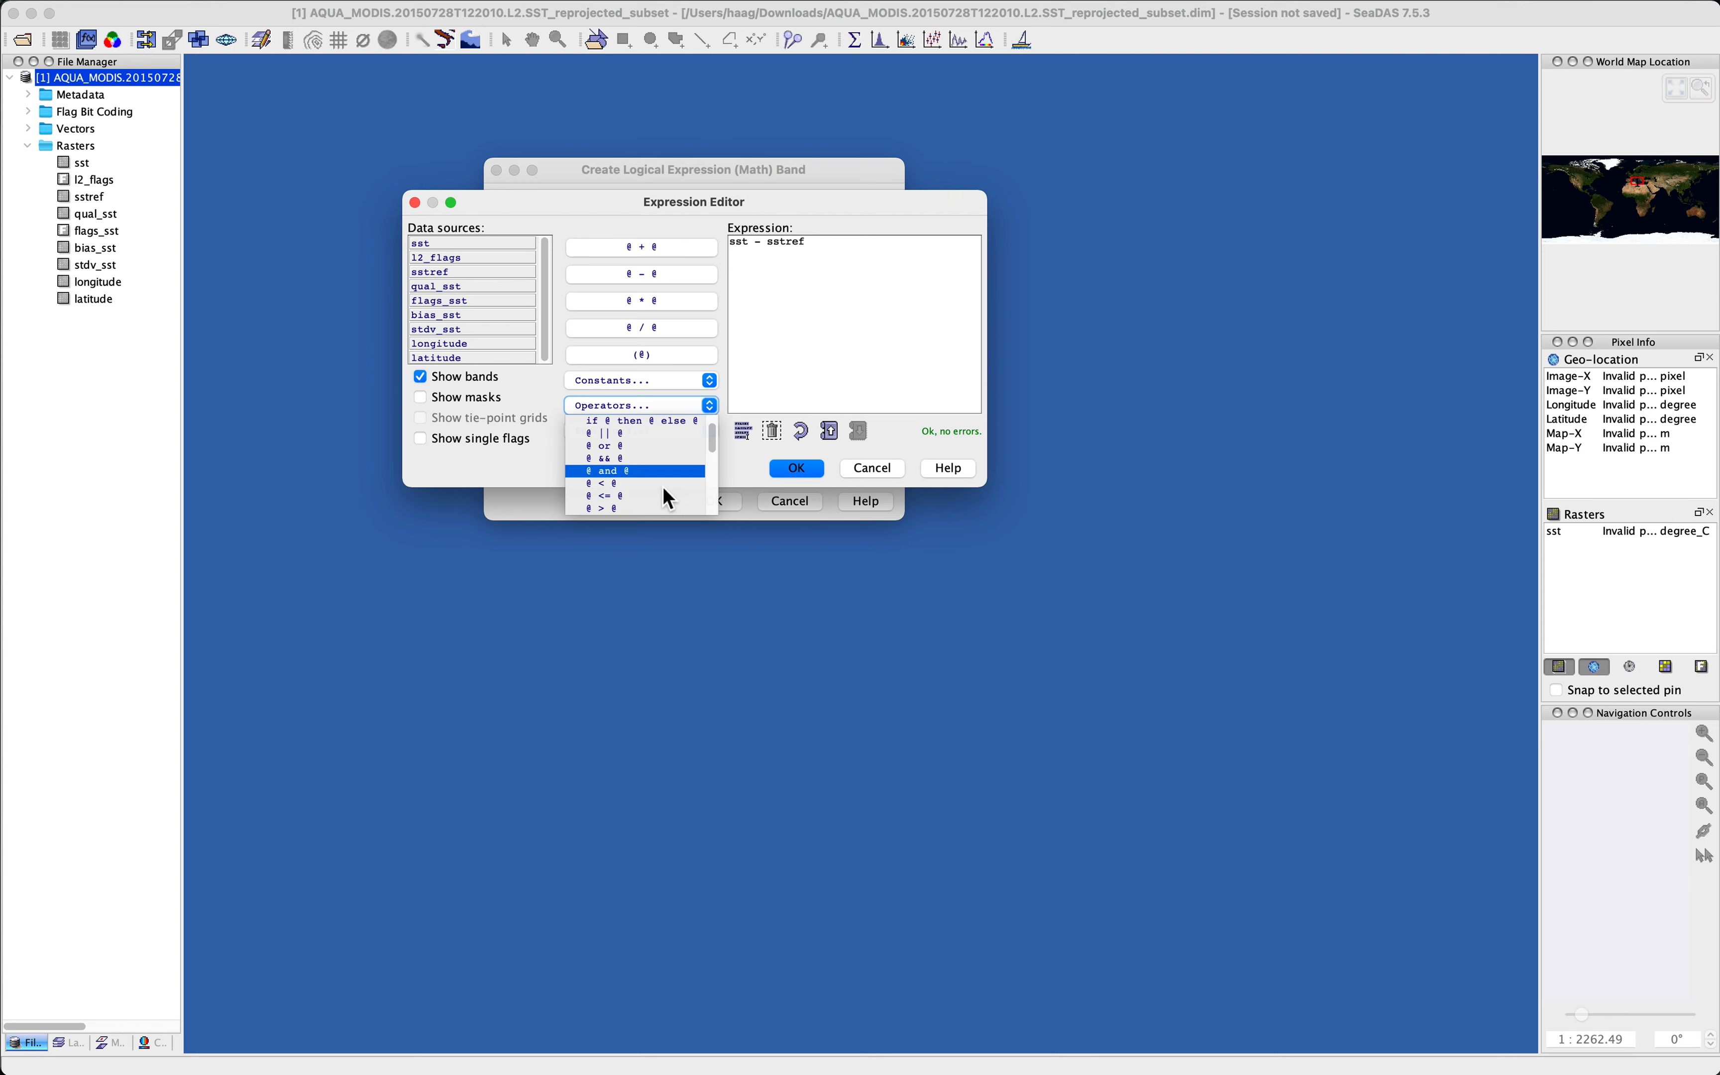
scroll(643, 444, down, 2)
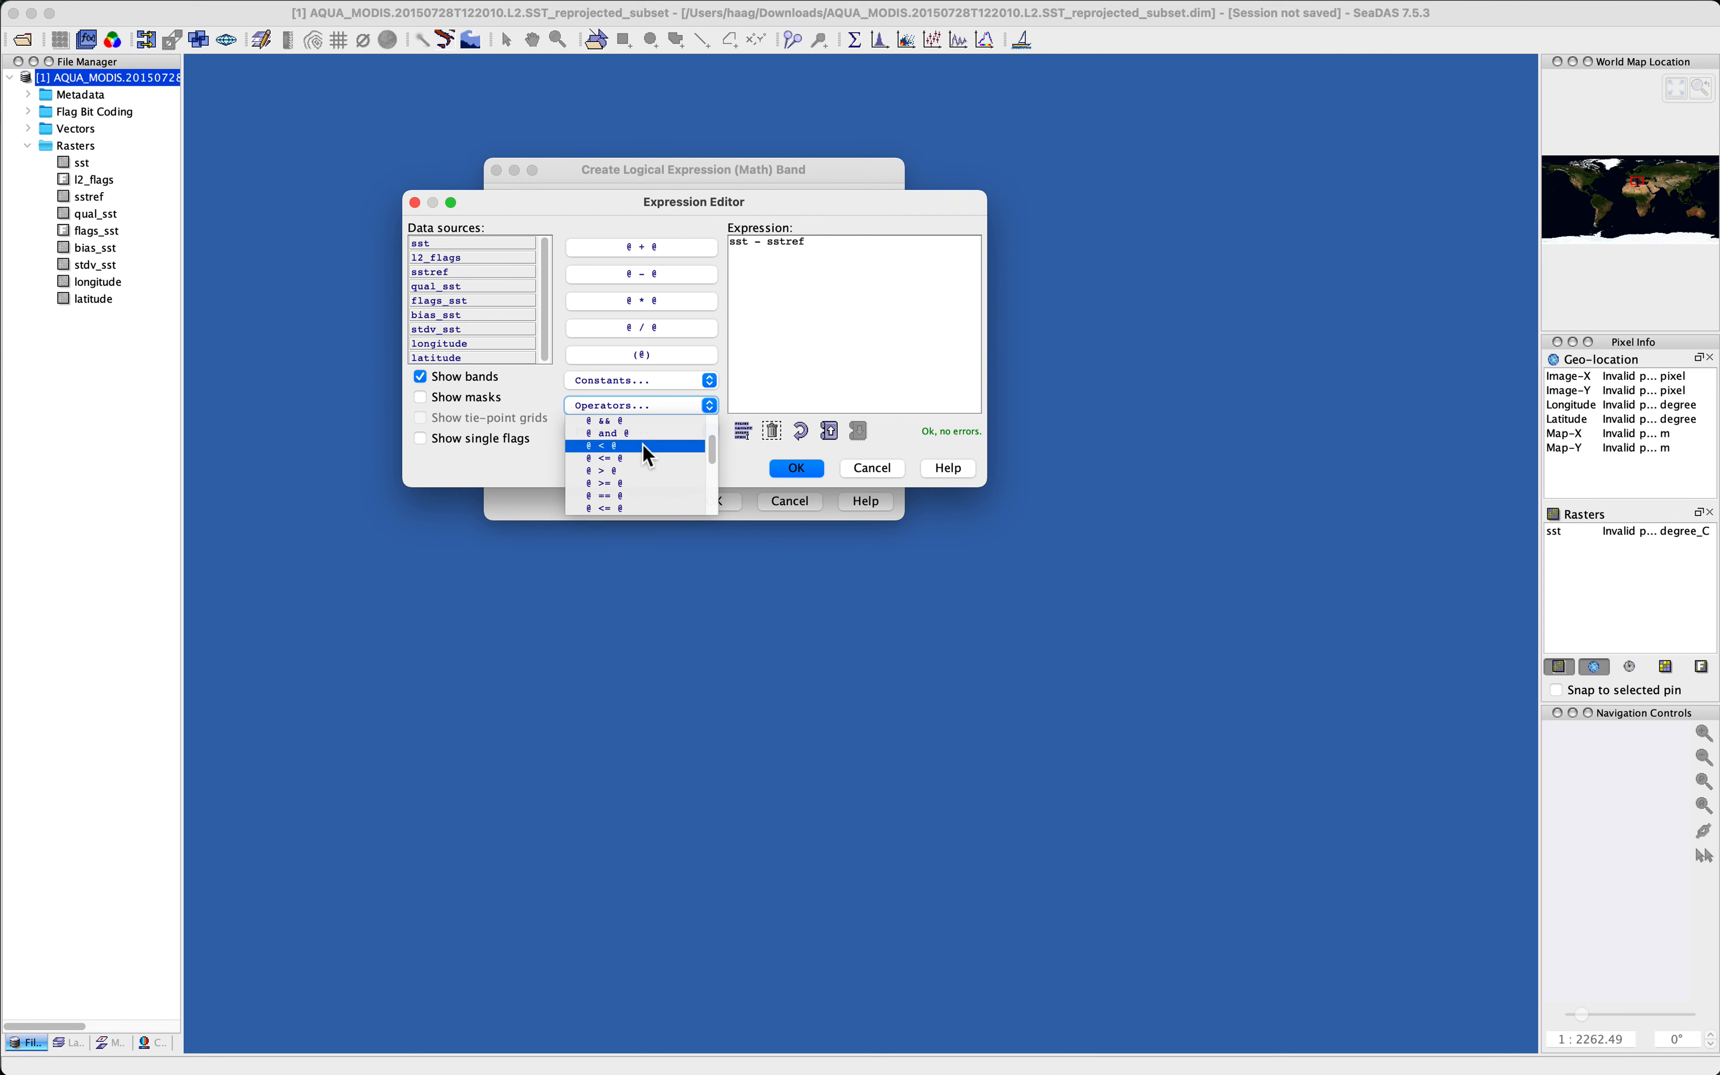
scroll(638, 474, down, 10)
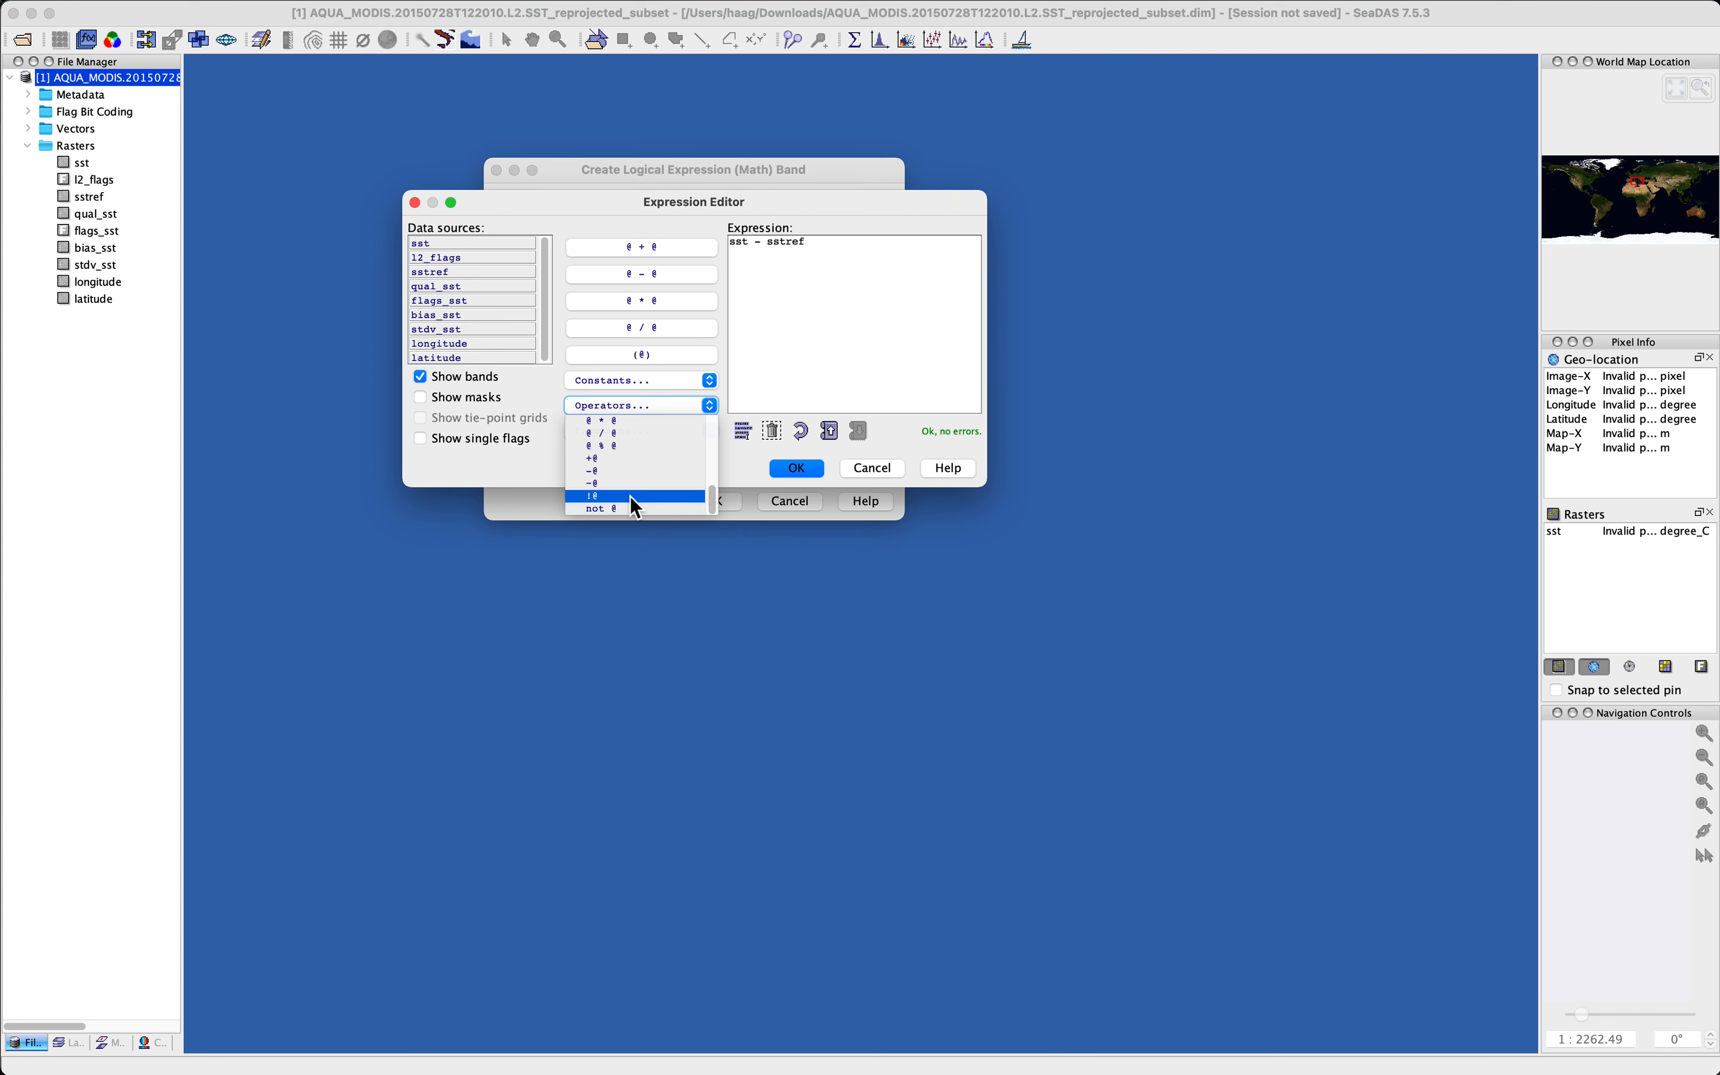
scroll(632, 496, up, 5)
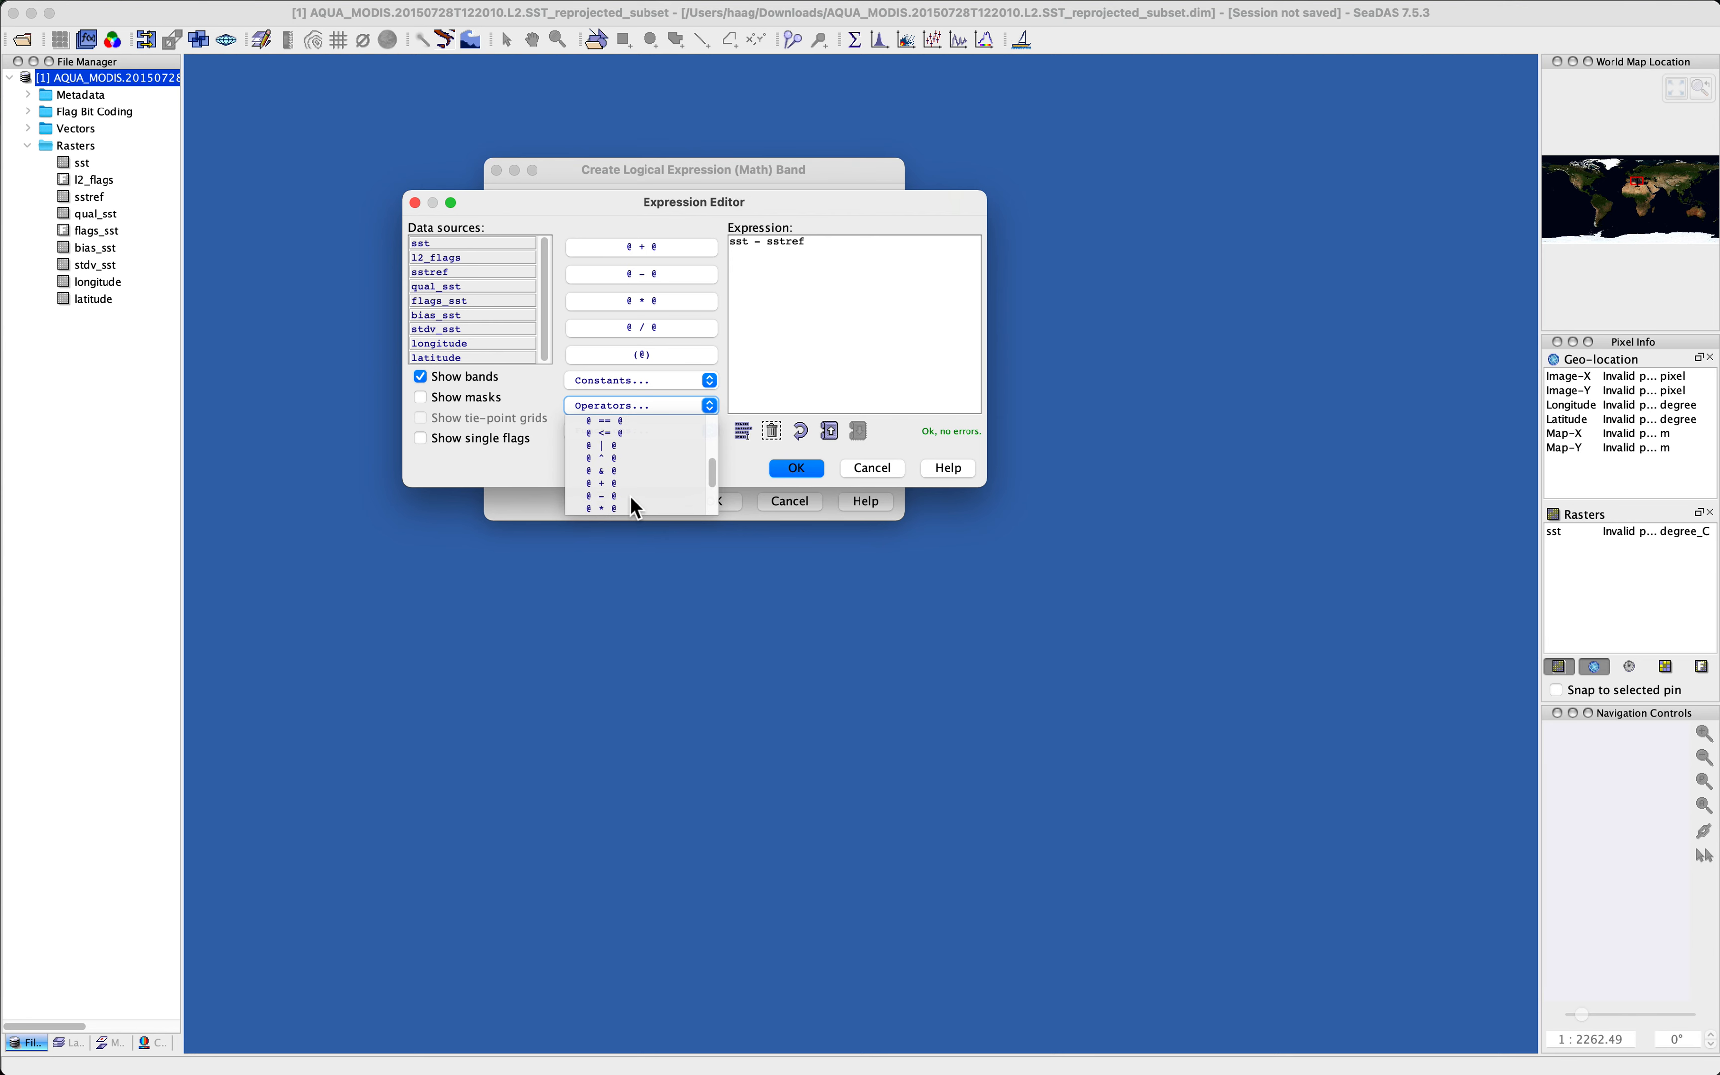
scroll(631, 496, down, 5)
click(640, 408)
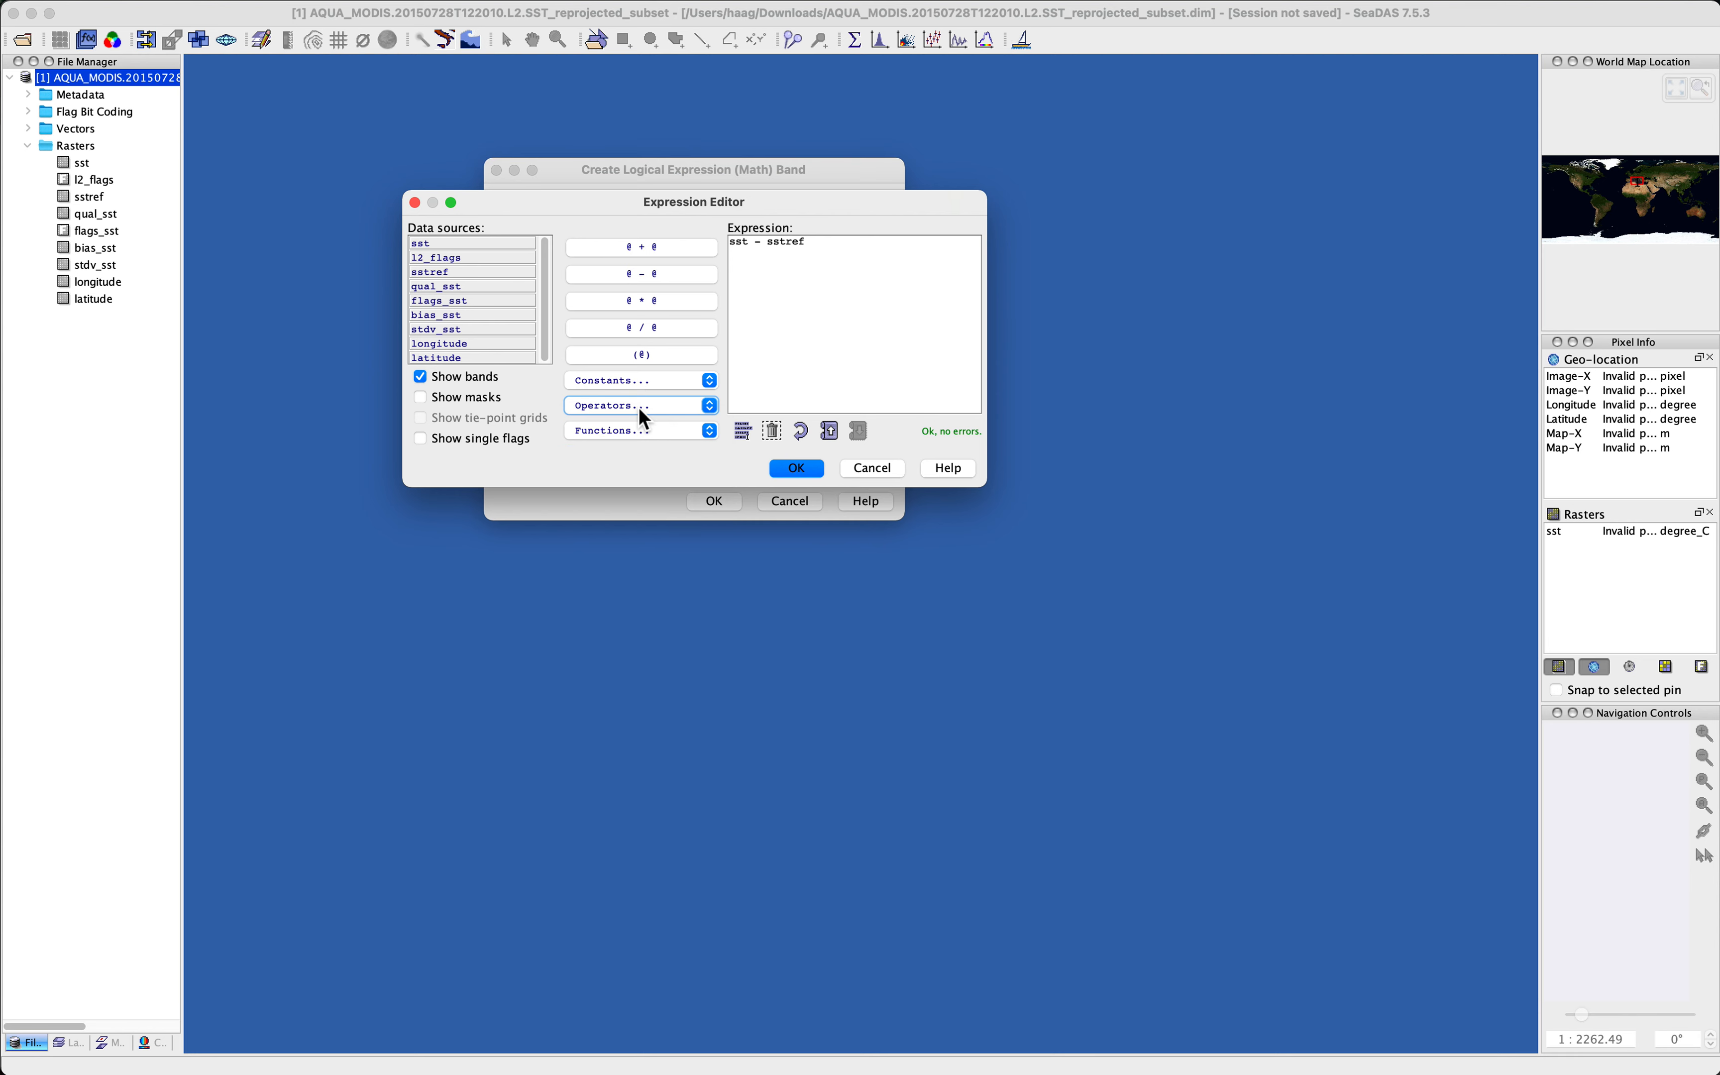
Step: Try wrapping the expression sst - sstref in the abs() function
click(603, 431)
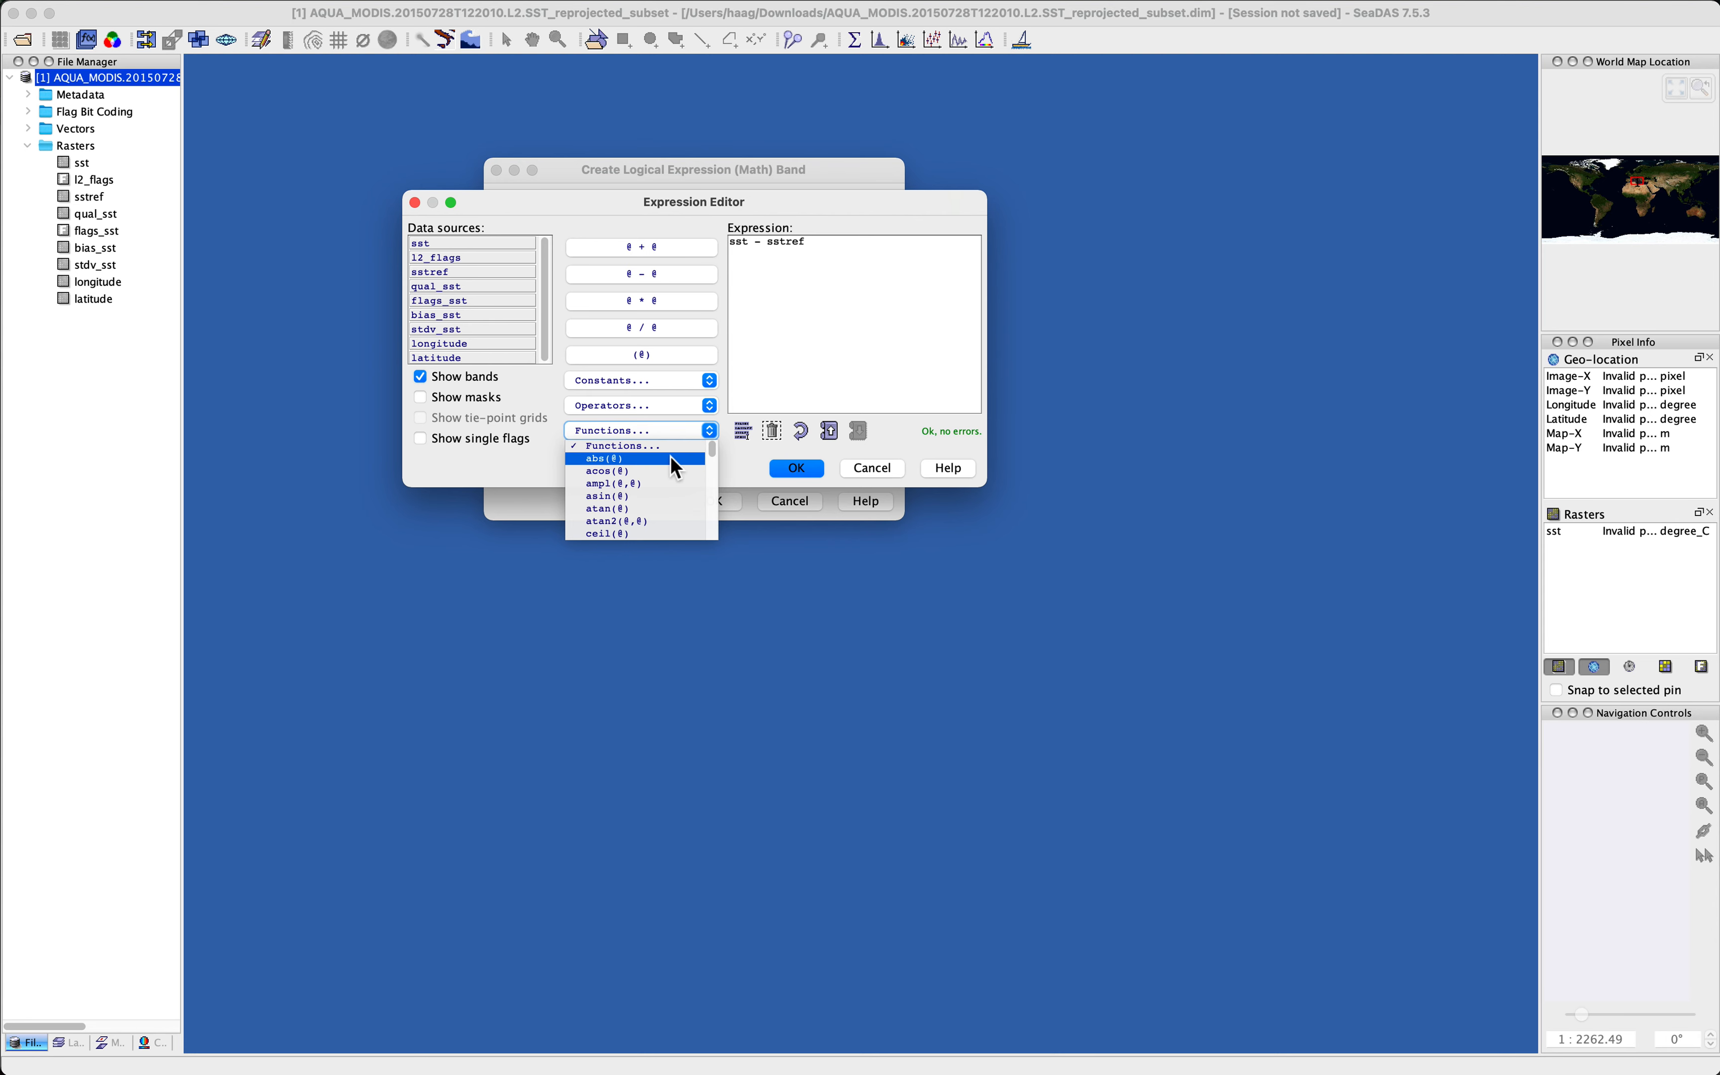
click(827, 247)
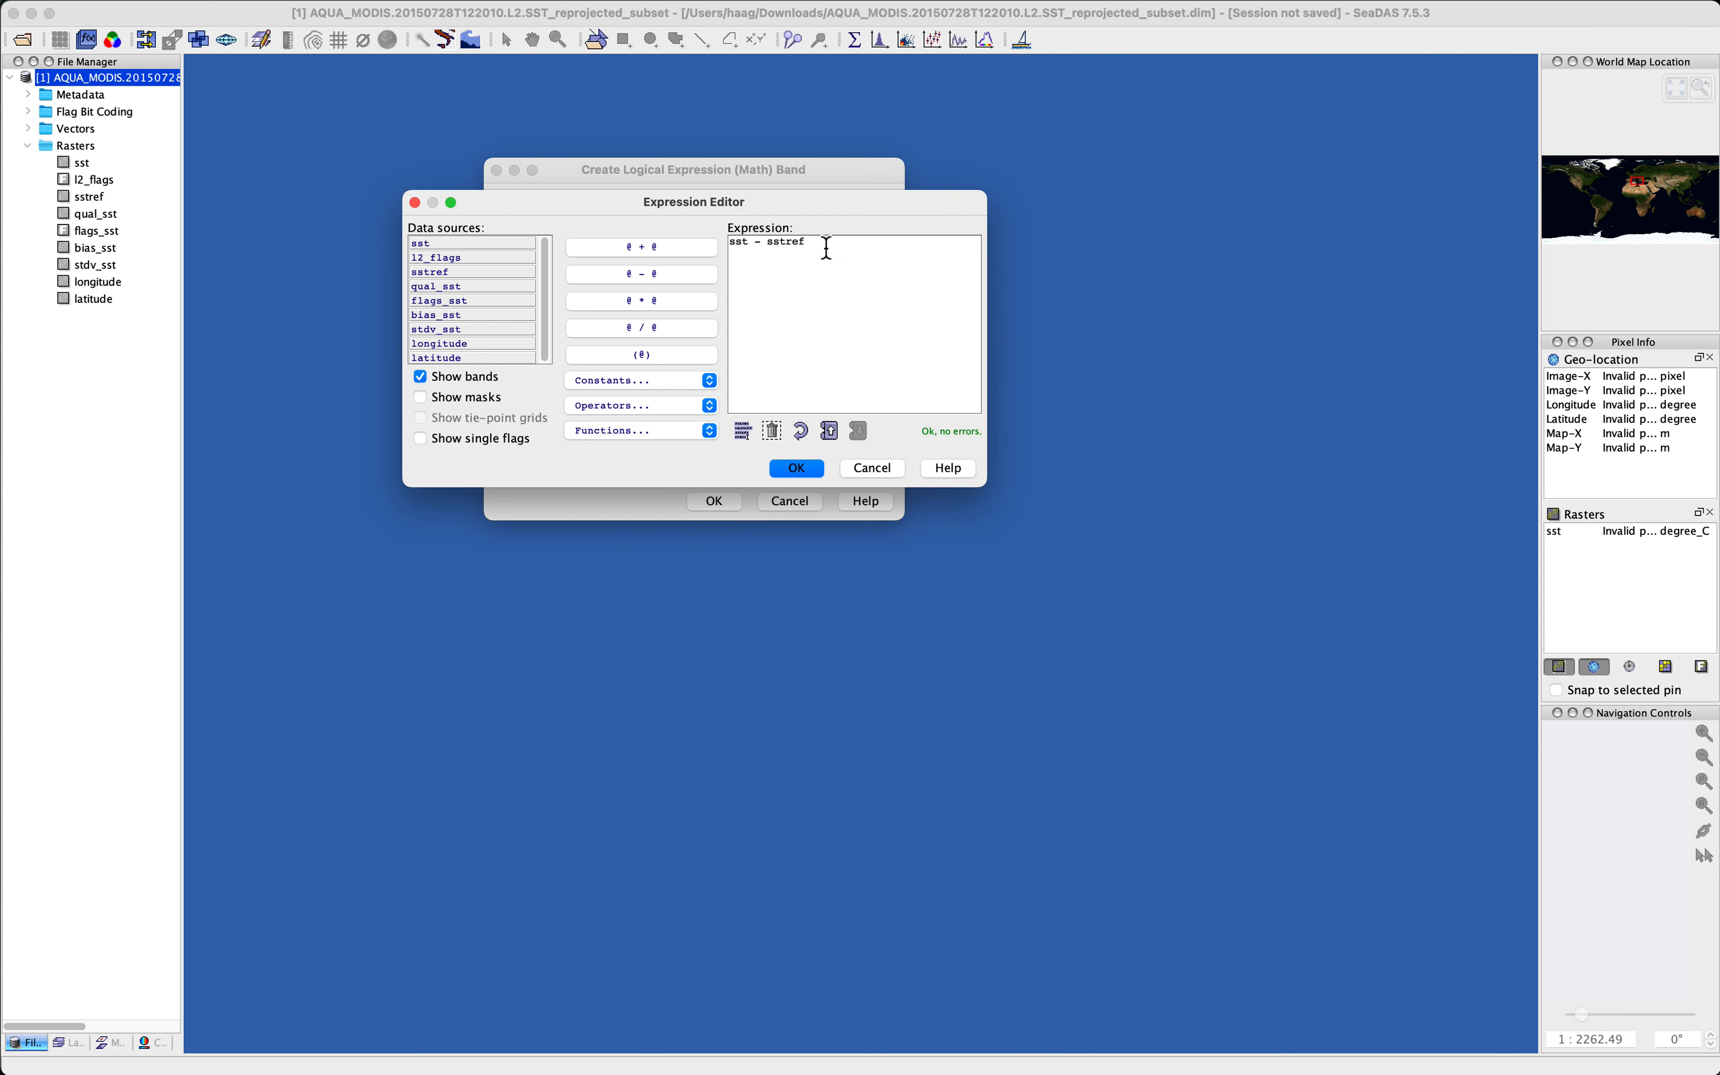
text())
click(730, 247)
text(abs()
click(931, 311)
key(BackSpace)
click(755, 243)
key(BackSpace)
key(BackSpace)
key(BackSpace)
key(BackSpace)
Step: Accept the sst - sstref expression and create the sst_difference math band
click(744, 431)
click(662, 434)
click(665, 431)
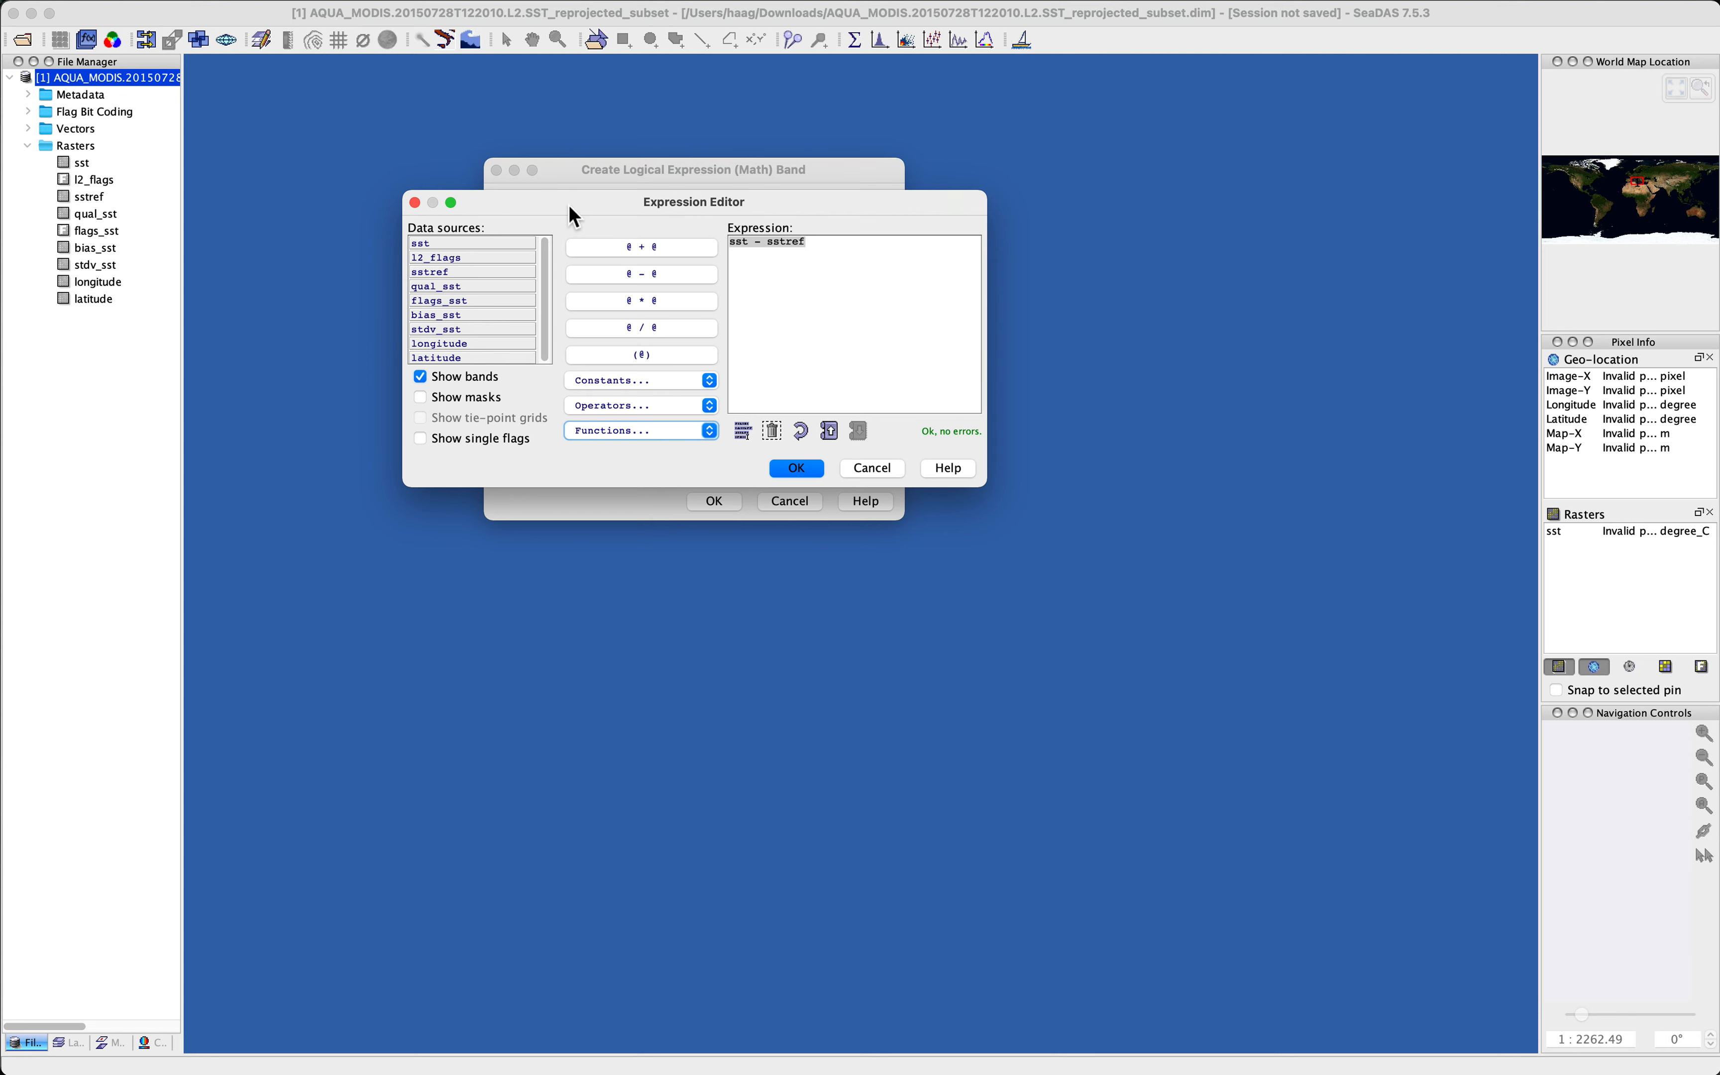
click(797, 468)
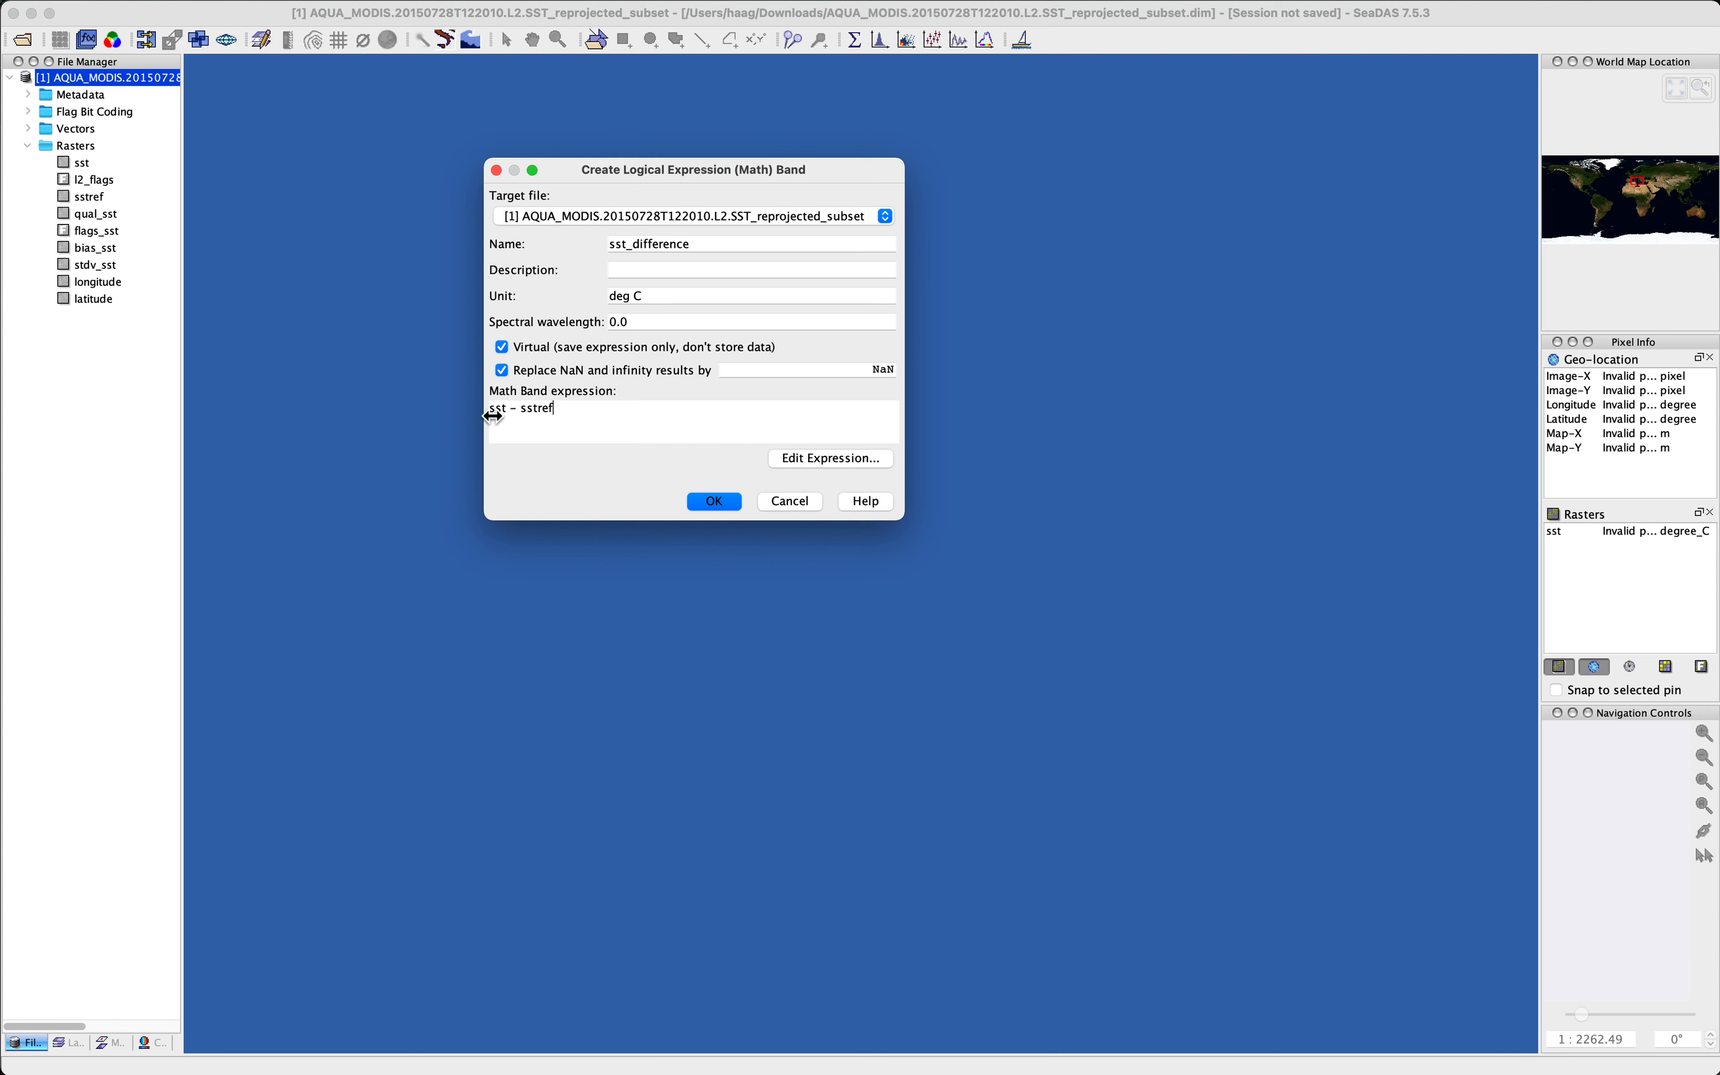
click(714, 501)
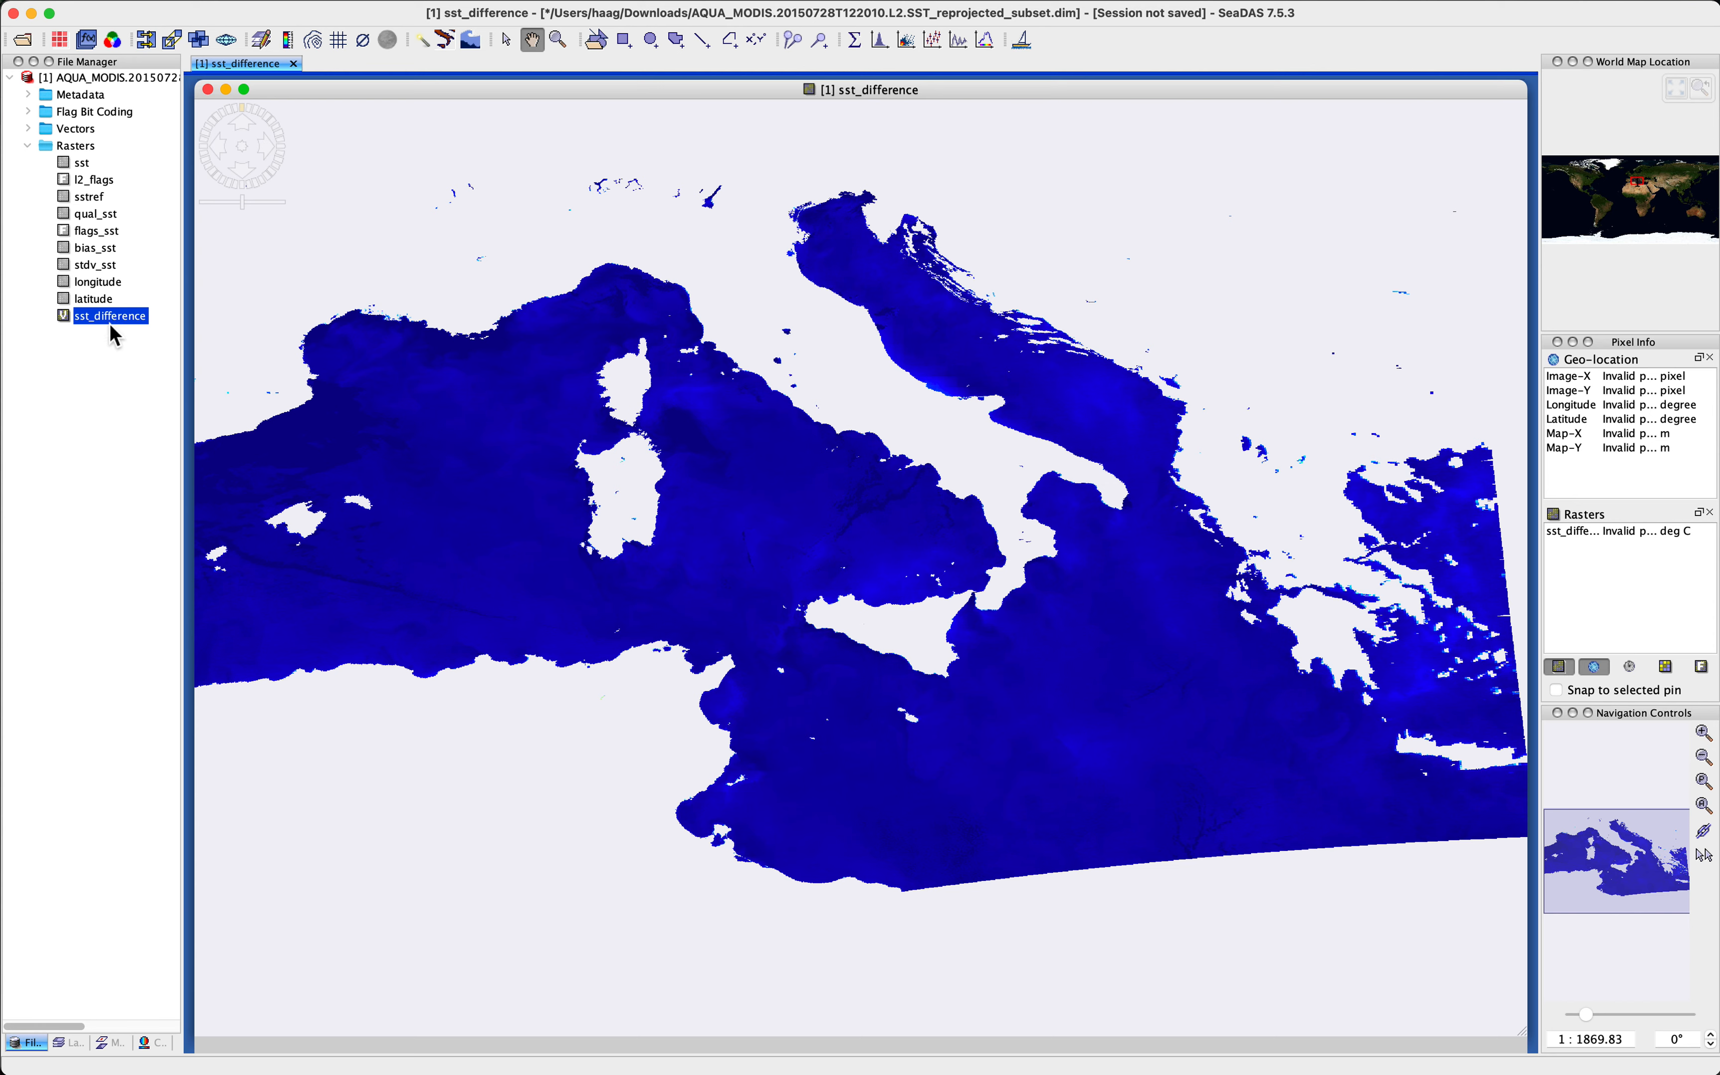